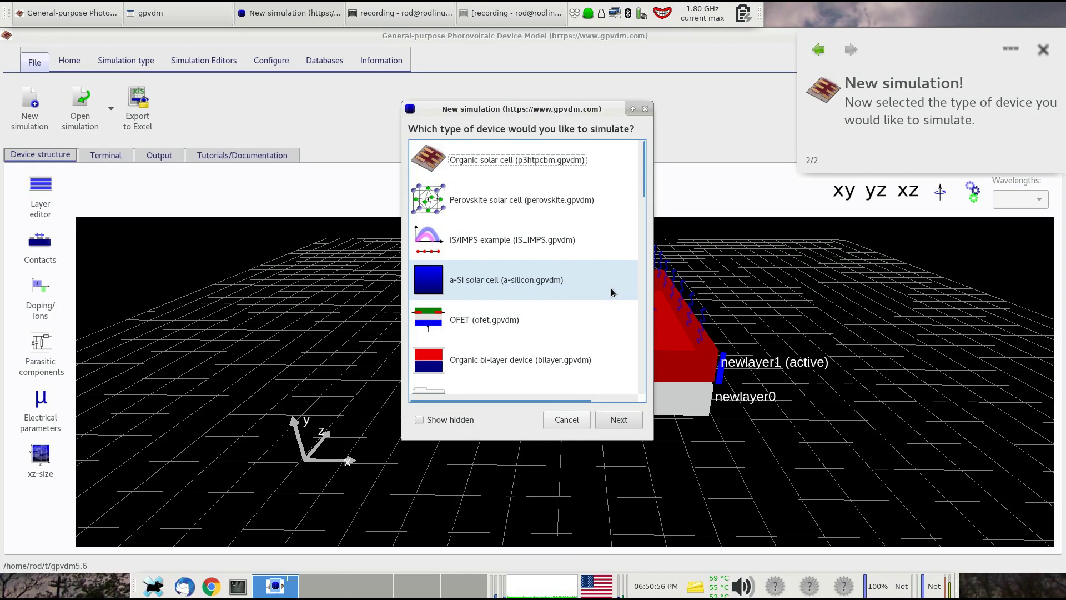
Create a new simulation from the Ray tracing demo (ray_trace_demo.gpvdm) and save it as raydemo on the Desktop.
scroll(611, 294, "down", 5)
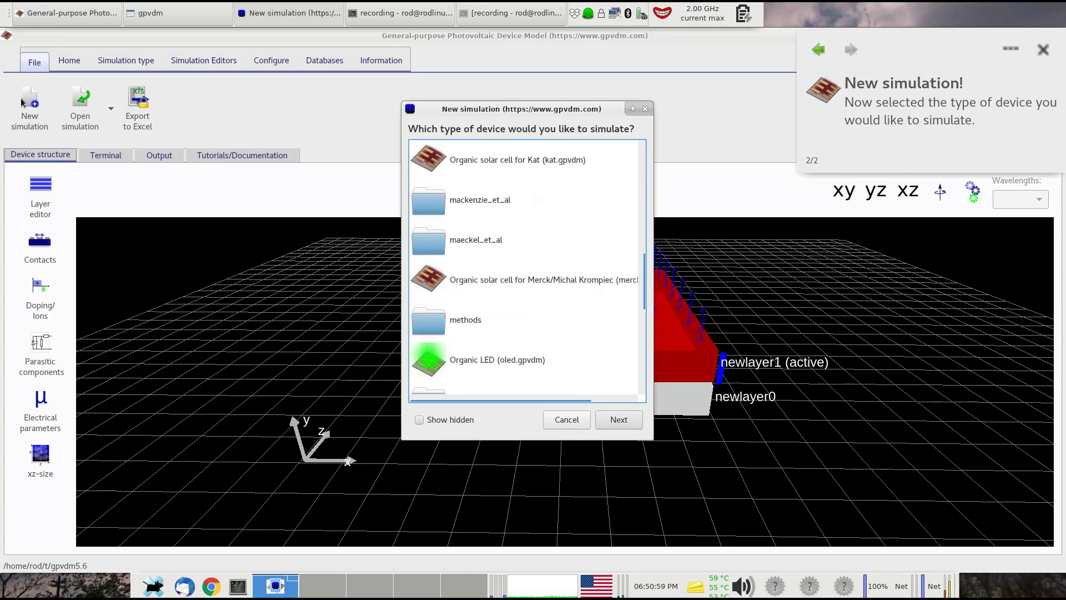
scroll(419, 269, "down", 3)
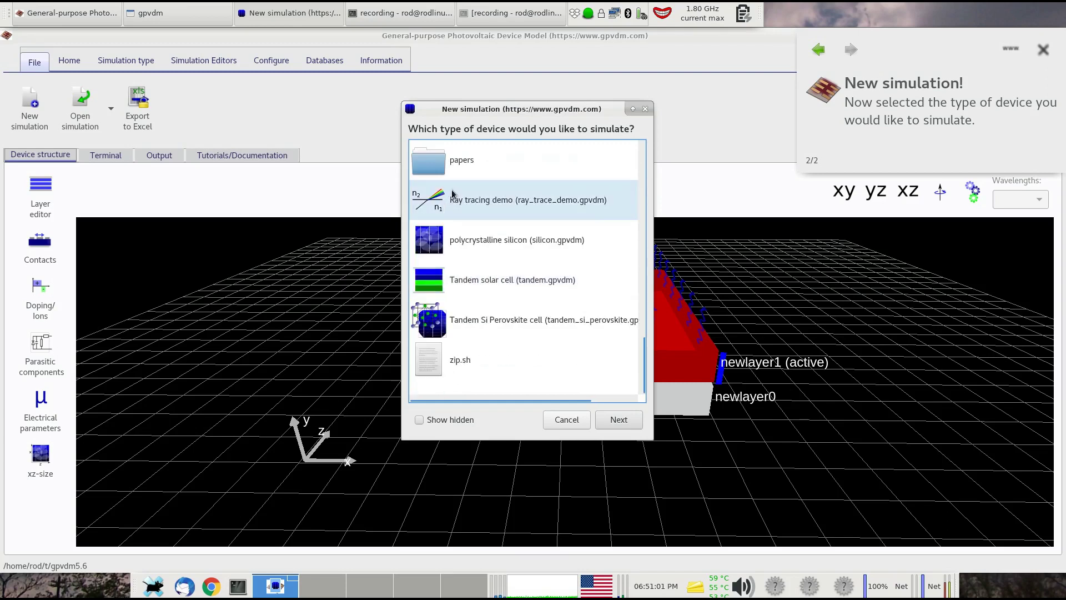
double_click(479, 201)
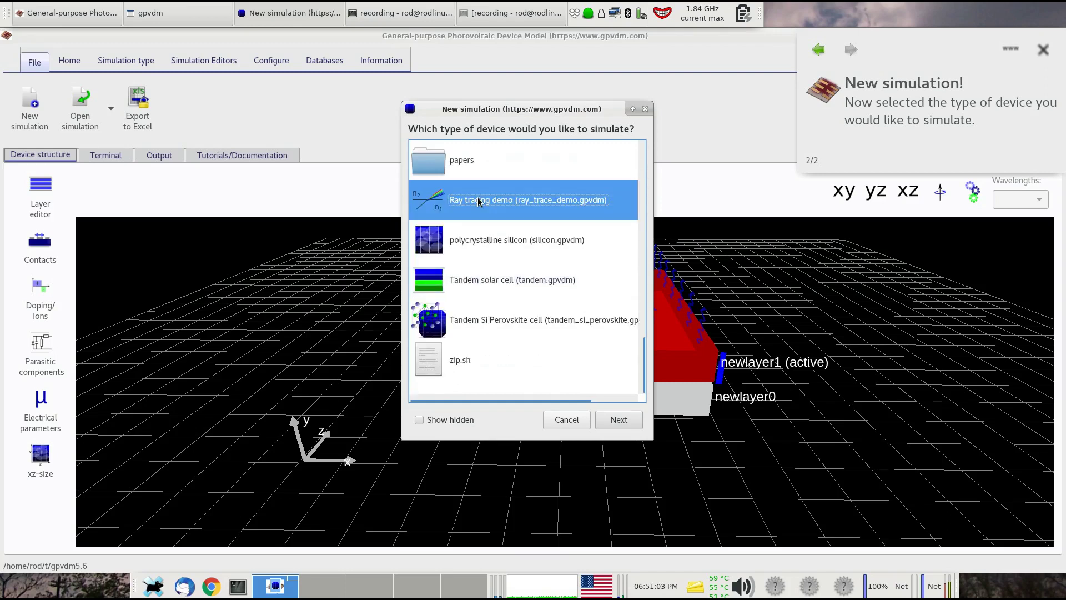
left_click(278, 114)
left_click(295, 67)
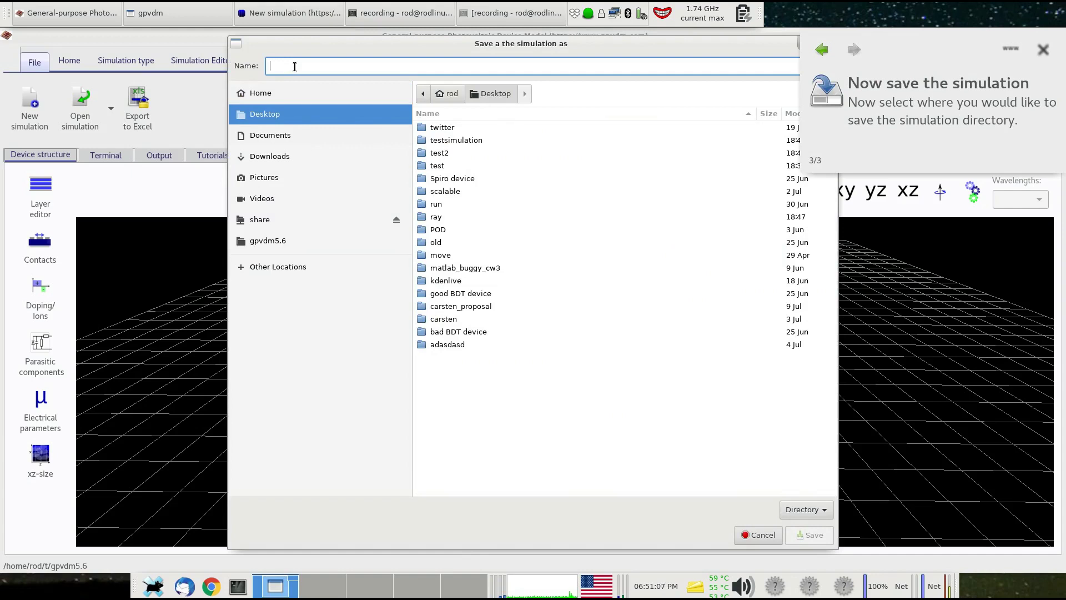
type("raydemo")
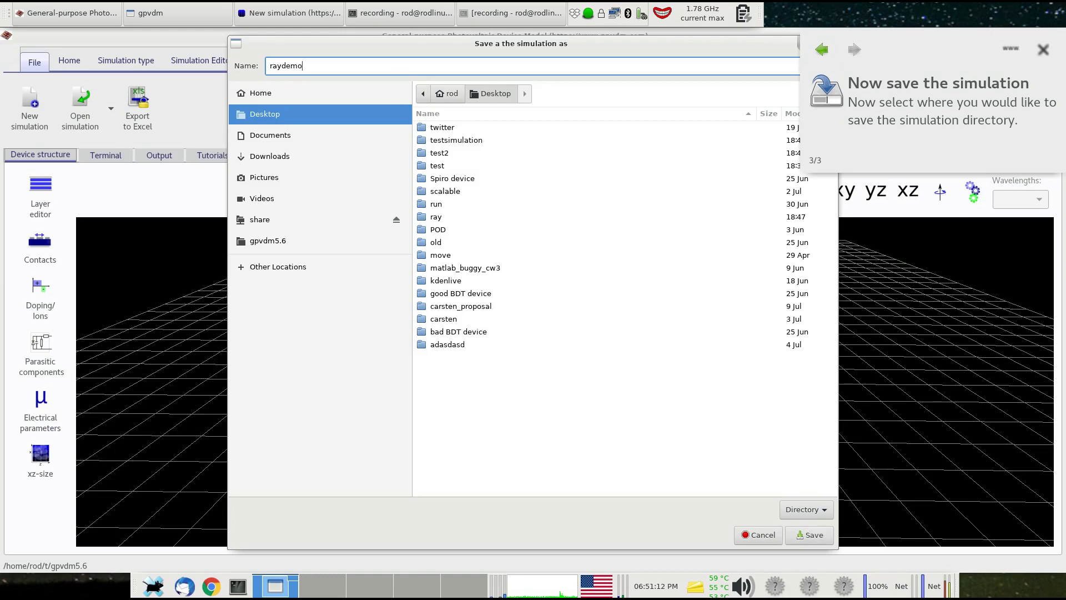
left_click(810, 535)
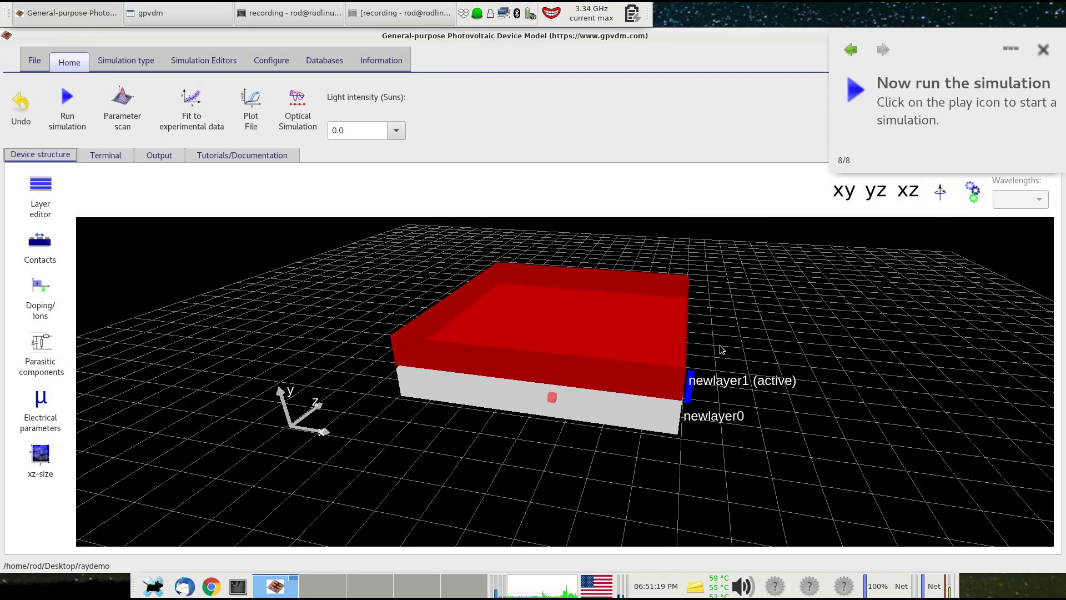
Highlight the active layer and the bottom layer newlayer0 in the 3D device view, ending on the active layer.
left_click(464, 350)
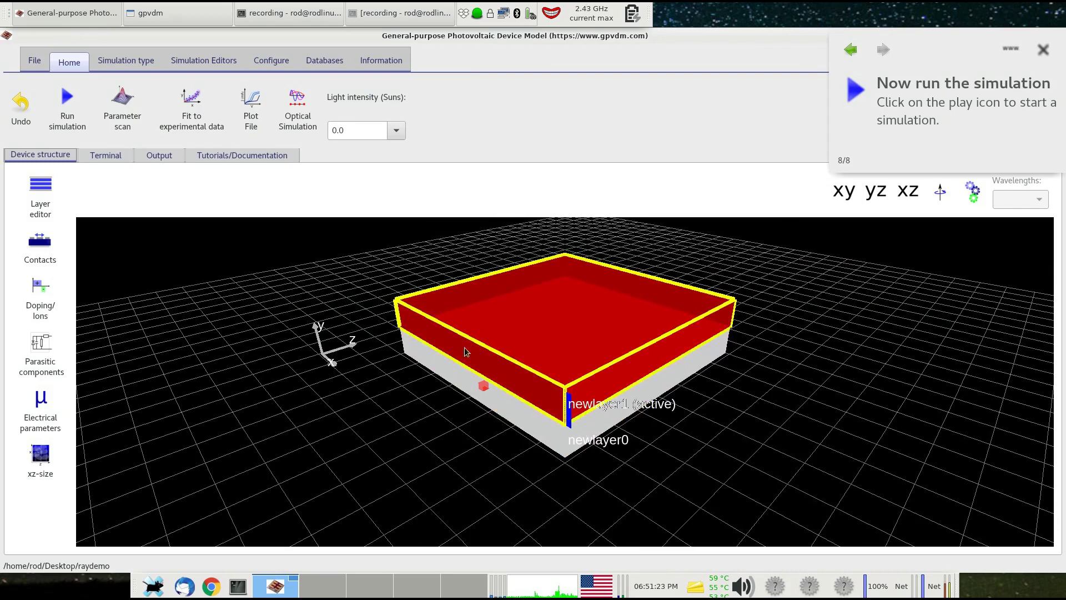
left_click(465, 379)
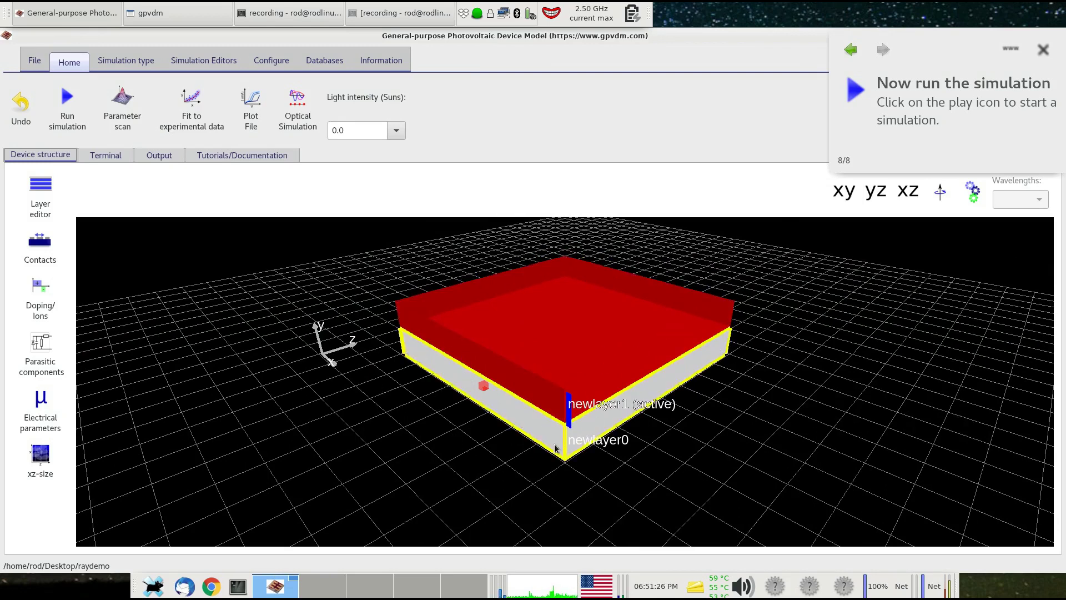
left_click(513, 341)
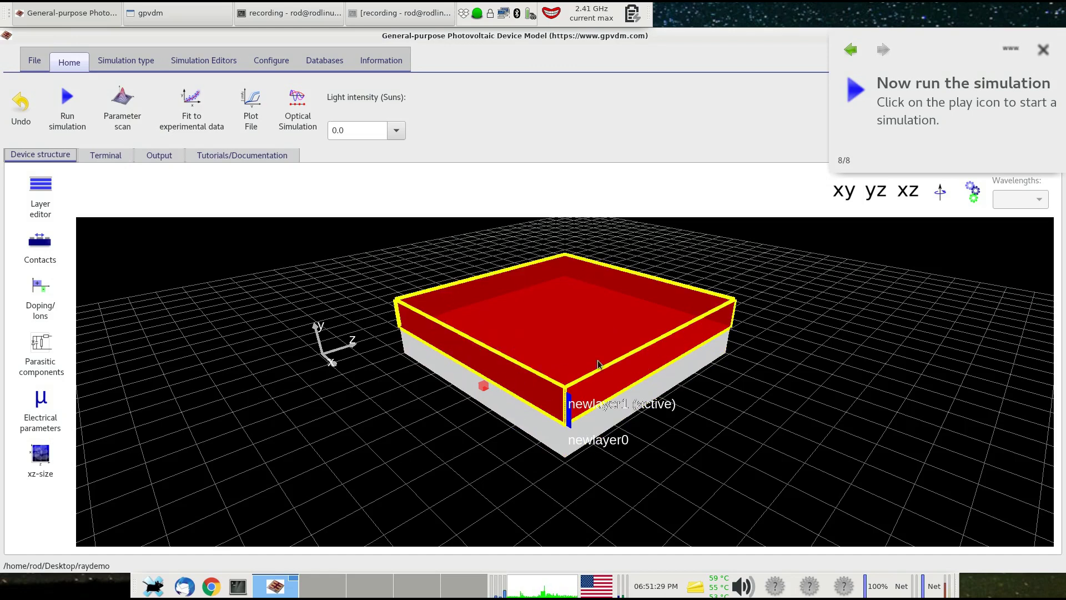
Review the thicknesses and optical materials of the device layers in the Layer editor, and close it.
left_click(51, 205)
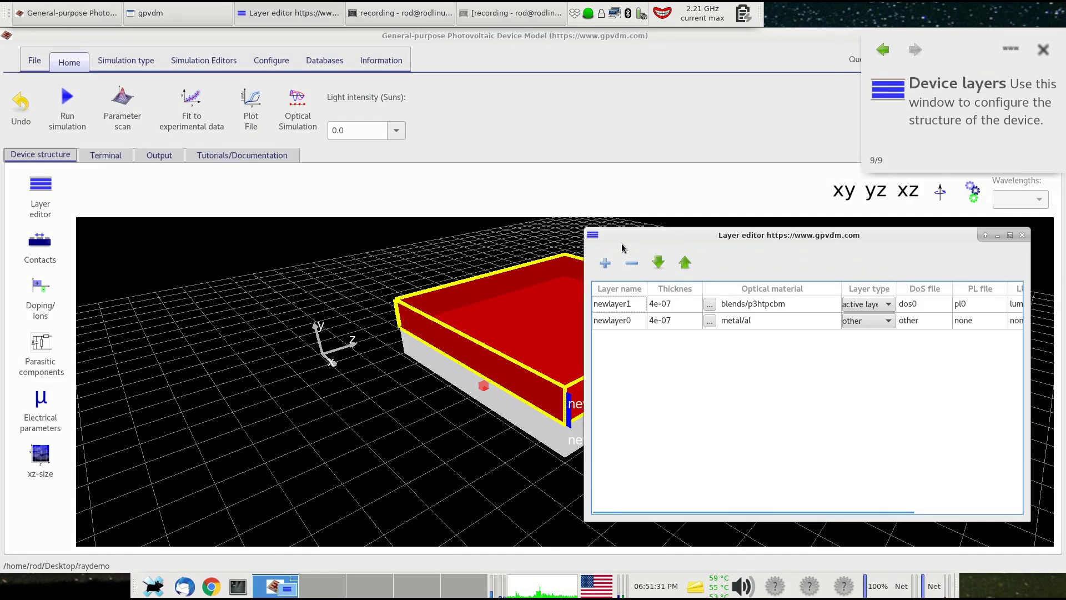
left_click_drag(783, 252, 397, 453)
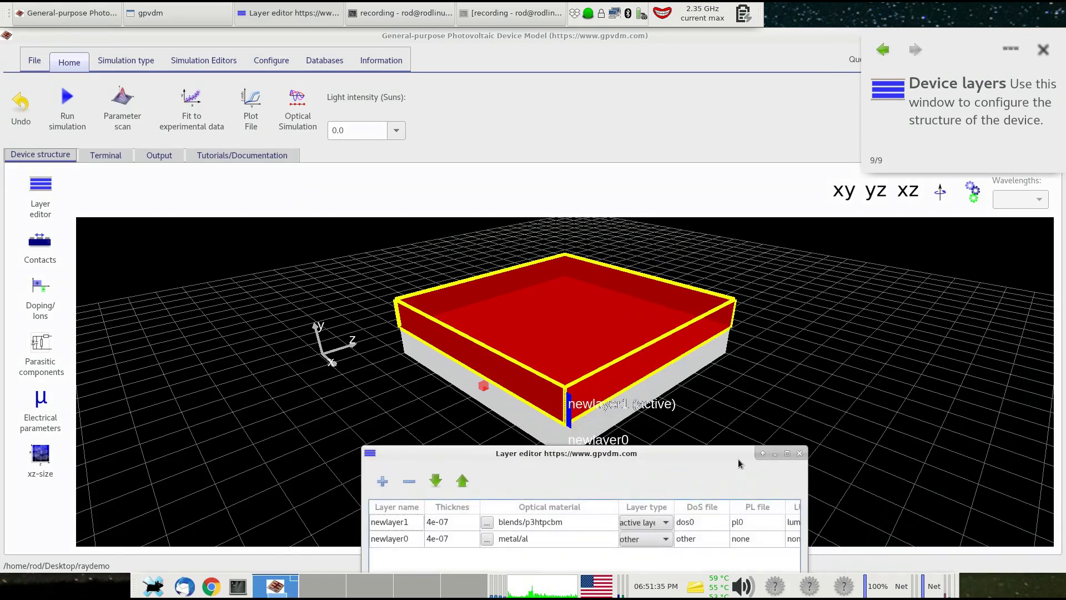
left_click(800, 451)
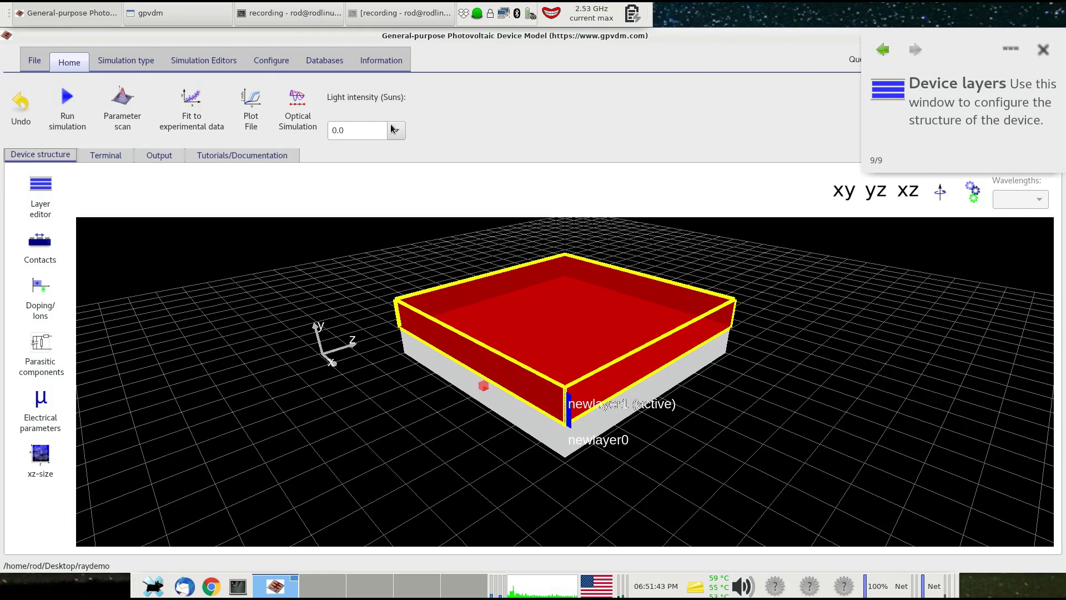
Open the emission database and examine the Irppy3 emission spectrum.
left_click(334, 66)
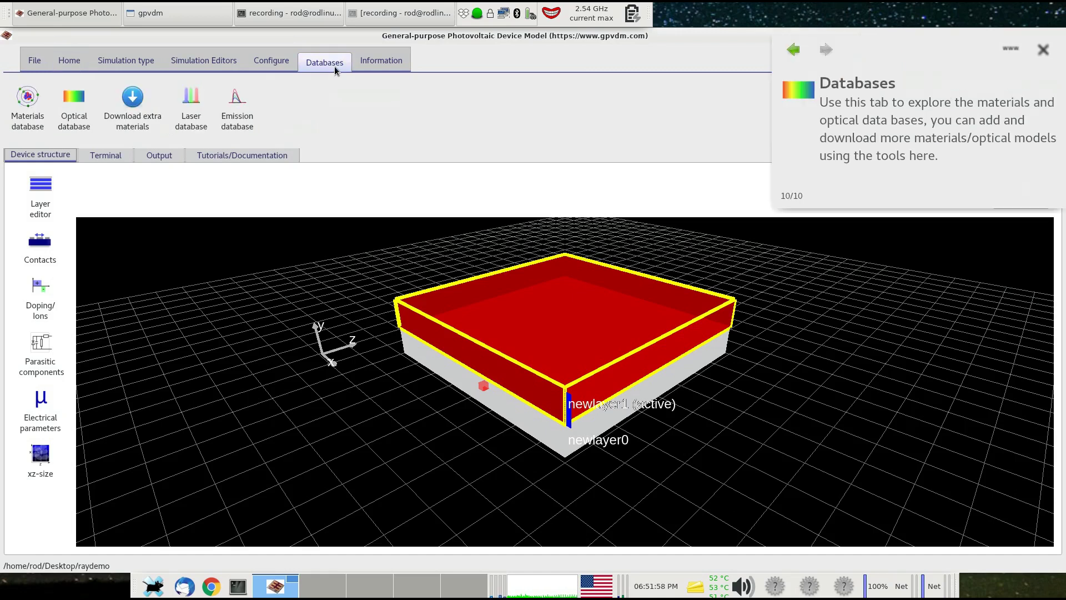
left_click(237, 130)
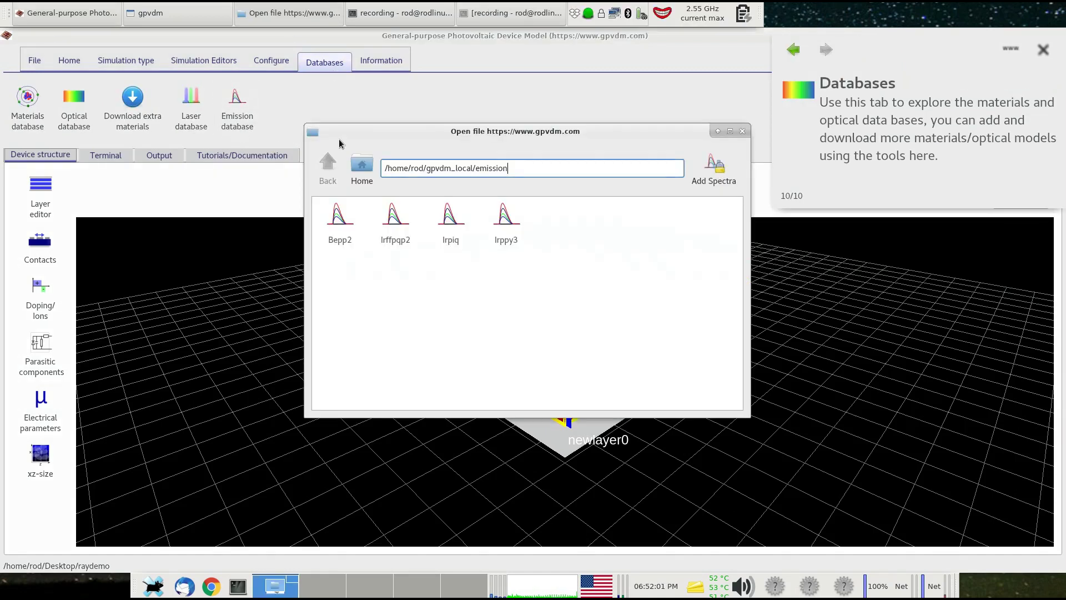
left_click_drag(401, 131, 833, 222)
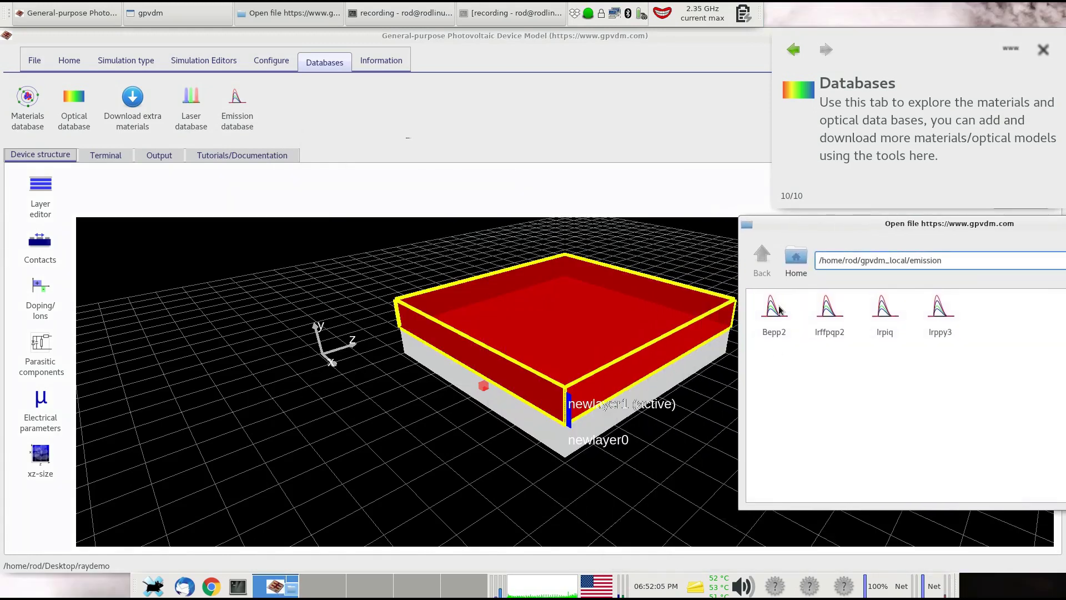
left_click_drag(902, 224, 432, 112)
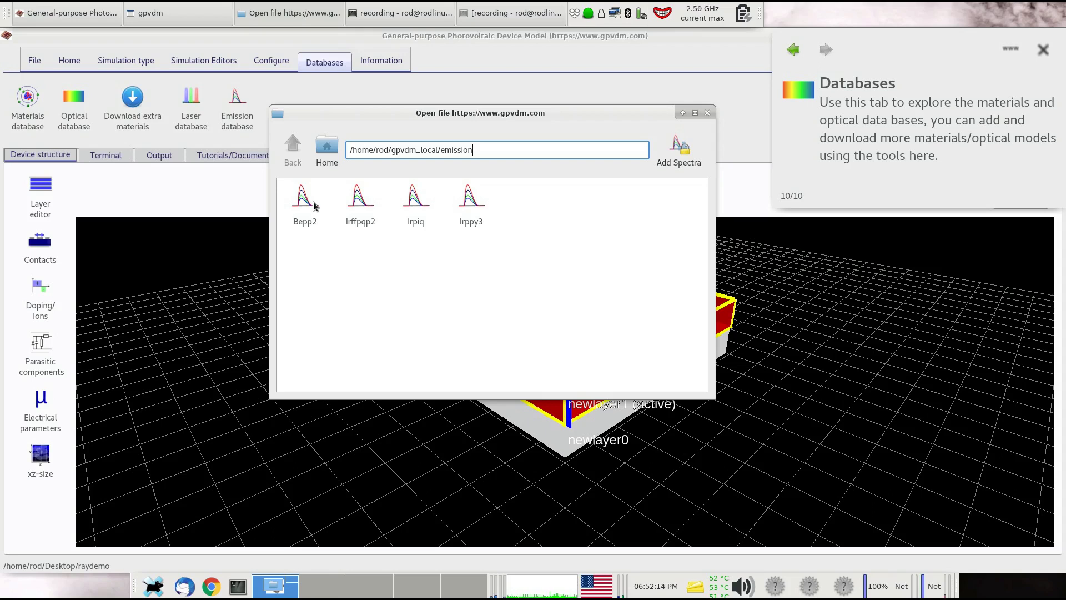
left_click(481, 206)
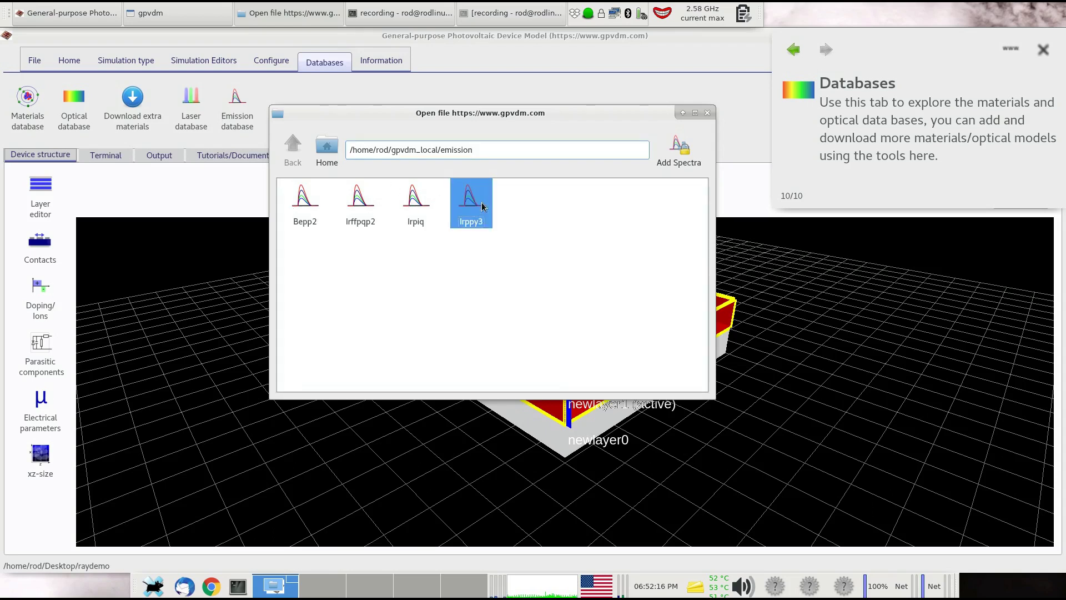
double_click(481, 206)
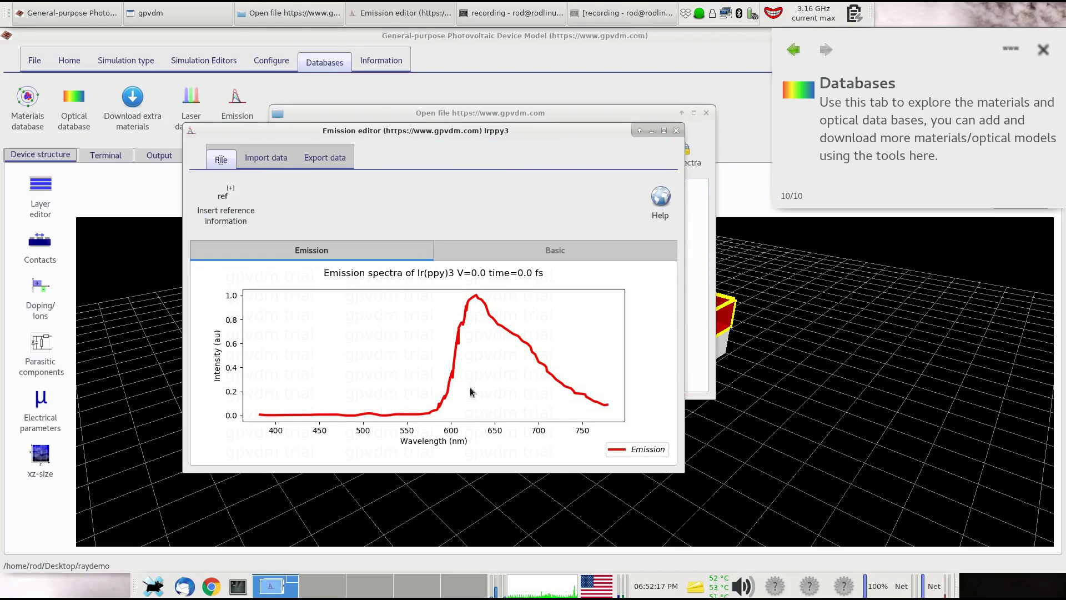
left_click(677, 130)
Examine the Irffpqp2 emission spectrum and close the emission database.
double_click(355, 200)
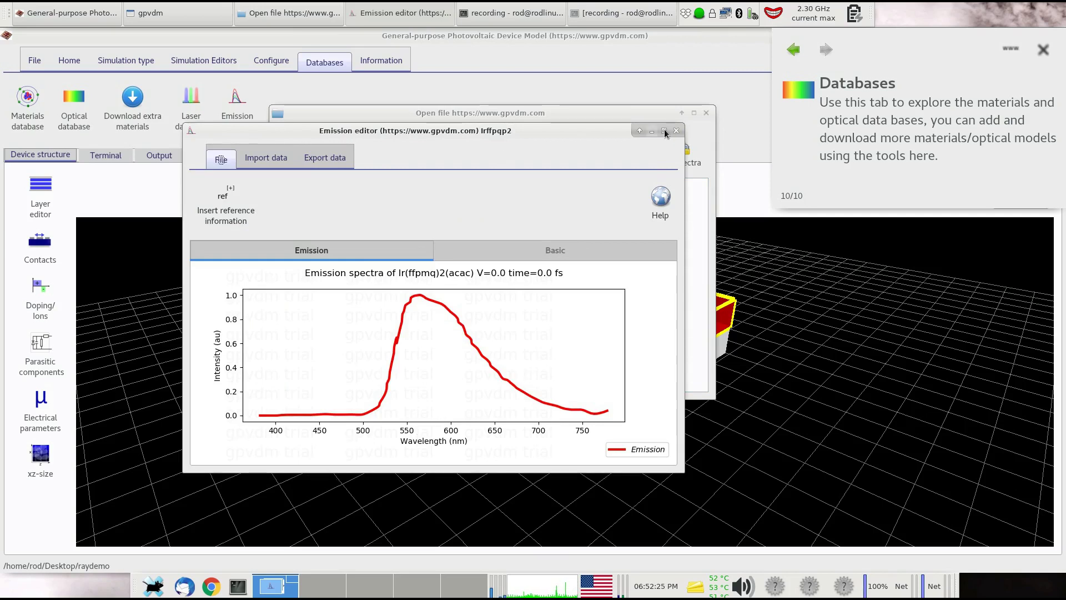
left_click(677, 134)
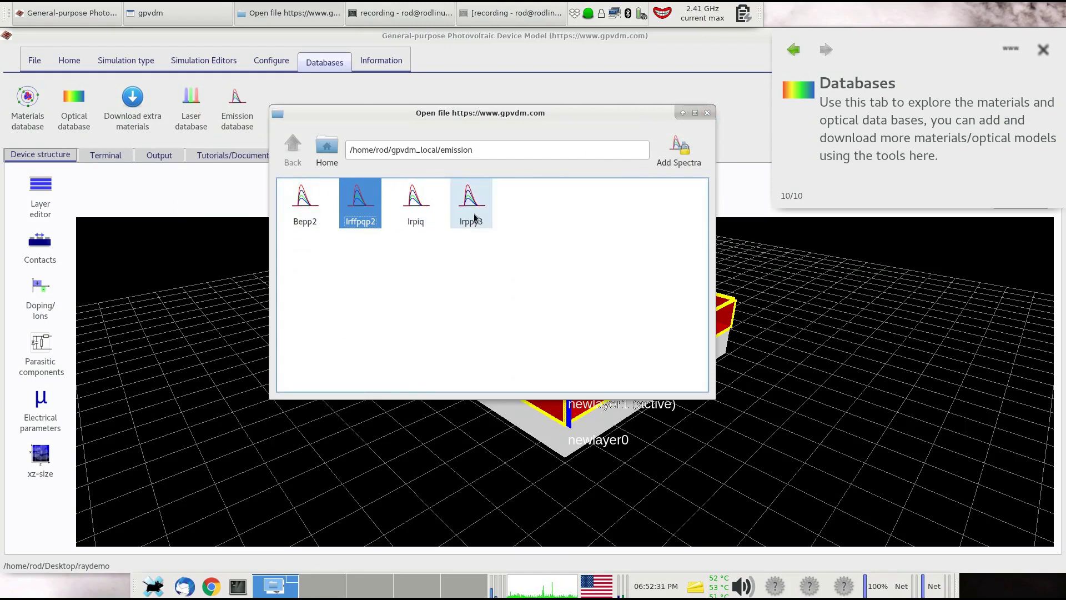
left_click(707, 113)
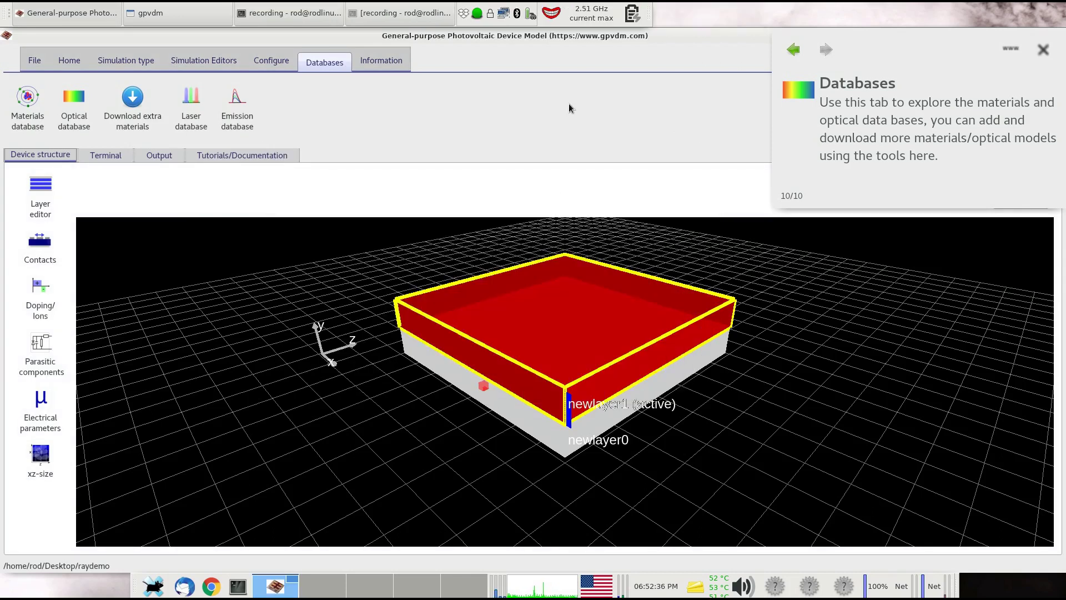
Run the ray tracing simulation of the two-layer device.
left_click(69, 61)
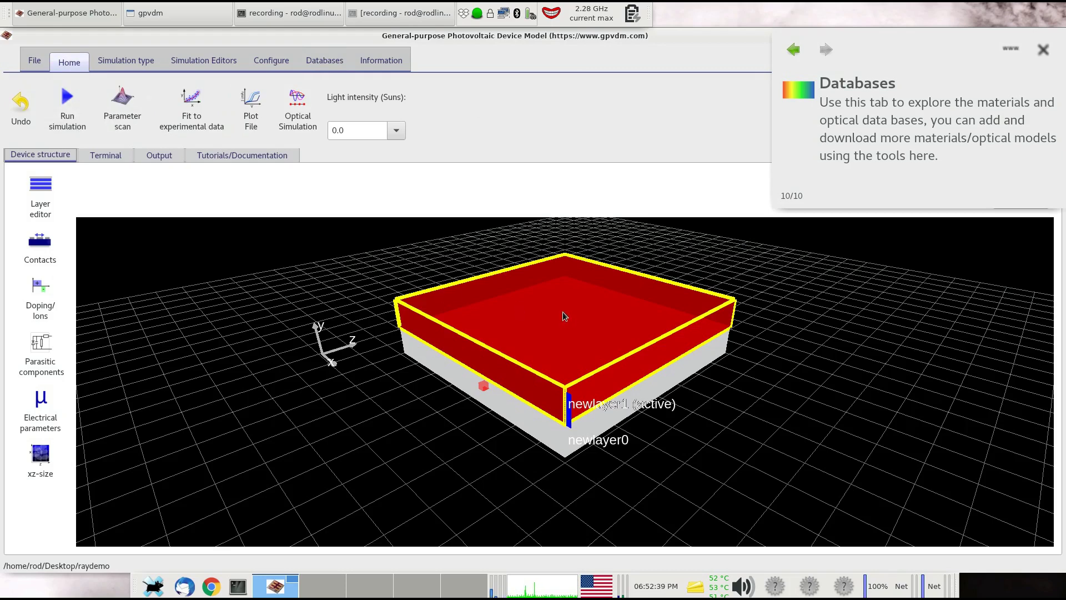
mouse_move(563, 315)
left_mouse_down()
mouse_move(538, 305)
mouse_move(569, 315)
left_mouse_up()
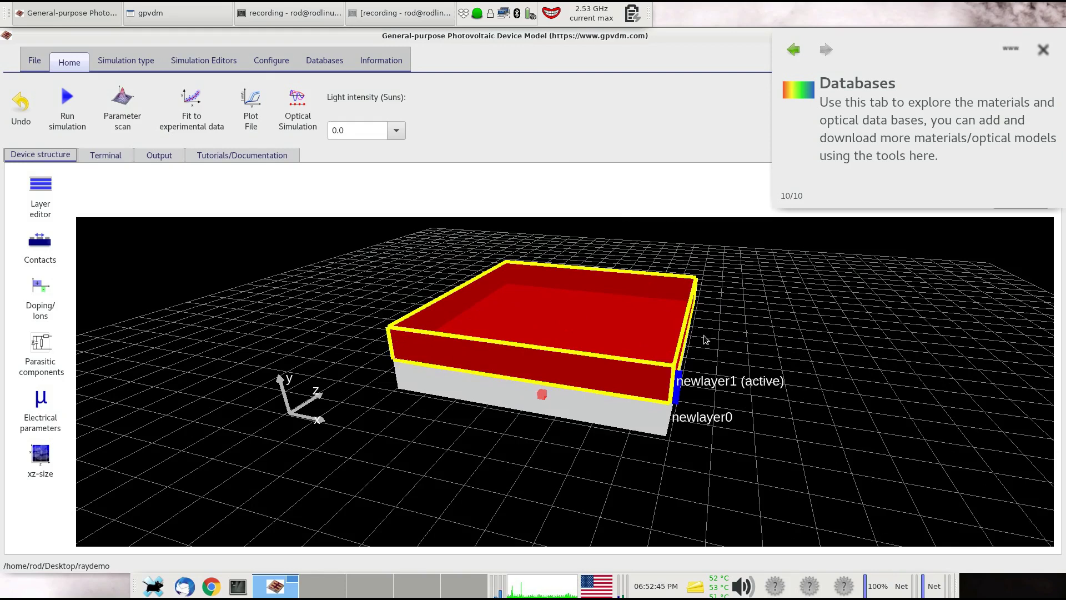
left_click(67, 103)
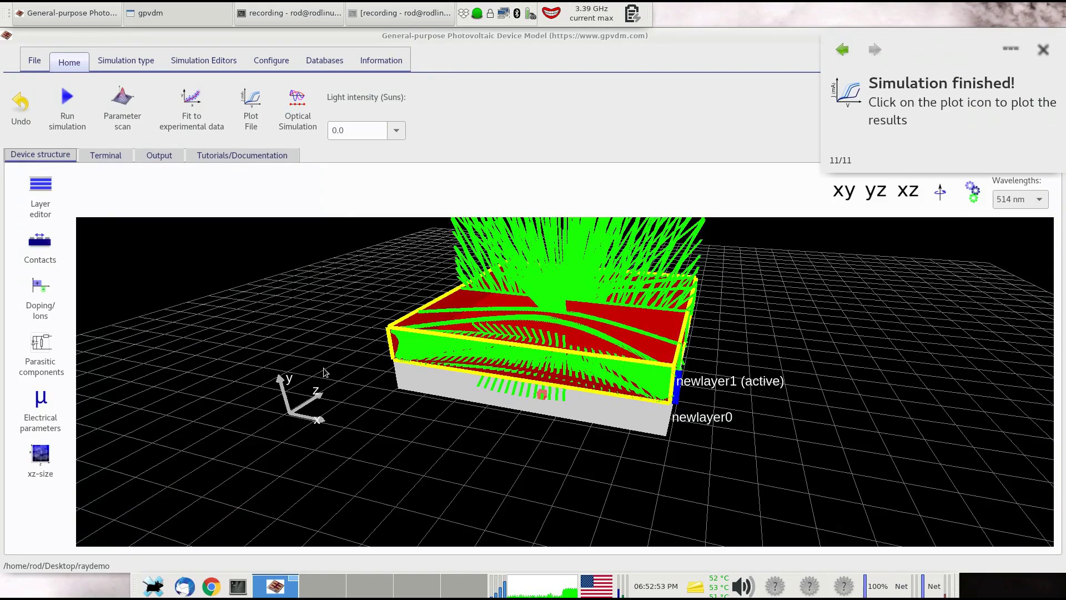
Examine the wavelengths and magnitudes in the ray tracing terminal log, and view the generated output files.
left_click(157, 156)
left_click(122, 158)
scroll(304, 286, "up", 15)
scroll(303, 283, "up", 12)
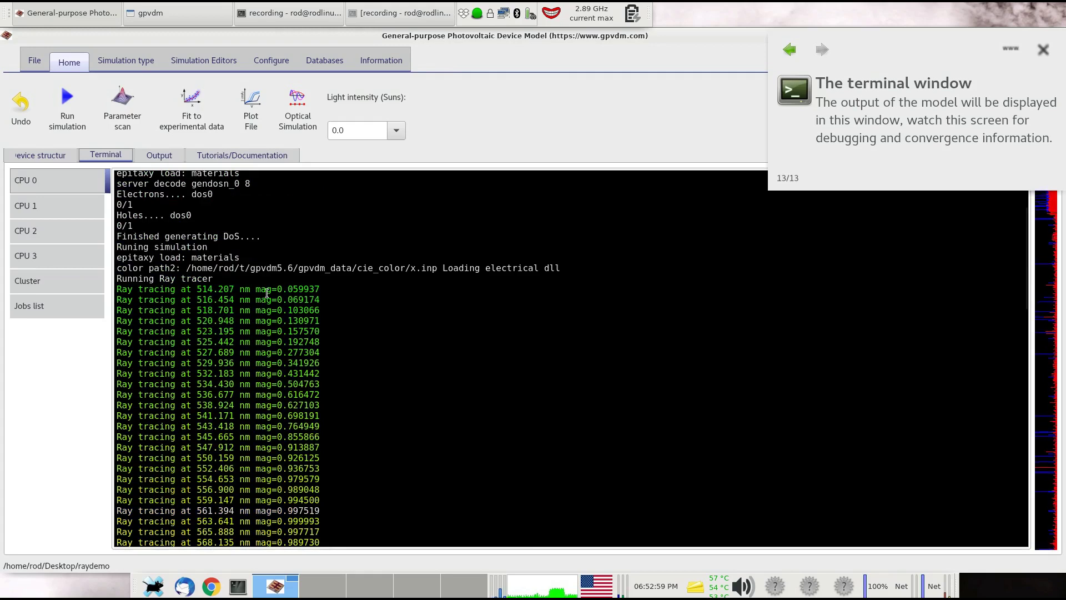
left_click_drag(276, 290, 319, 289)
scroll(313, 291, "down", 9)
scroll(310, 311, "down", 2)
scroll(300, 308, "up", 1)
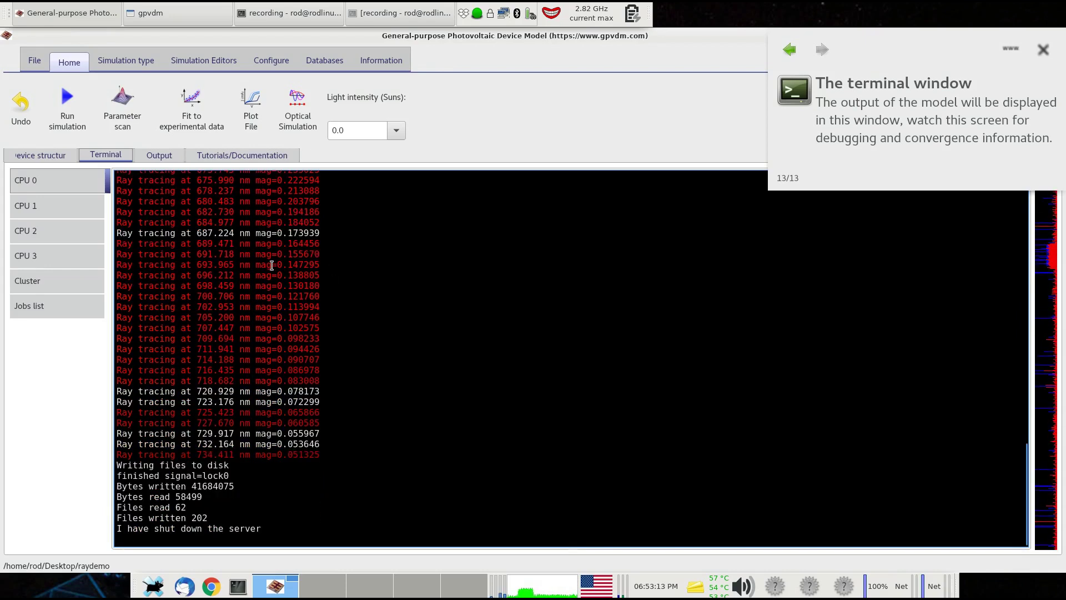
left_click(161, 159)
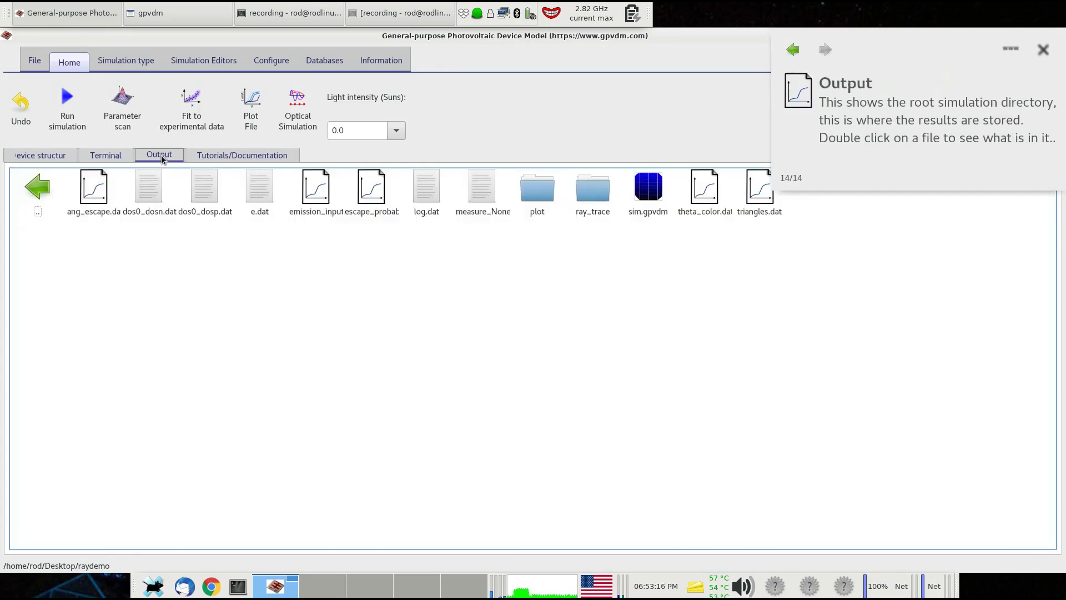
Return to the device structure and hide the device in the 3D view, leaving the traced rays and grid.
left_click(76, 158)
left_click_drag(733, 288, 682, 316)
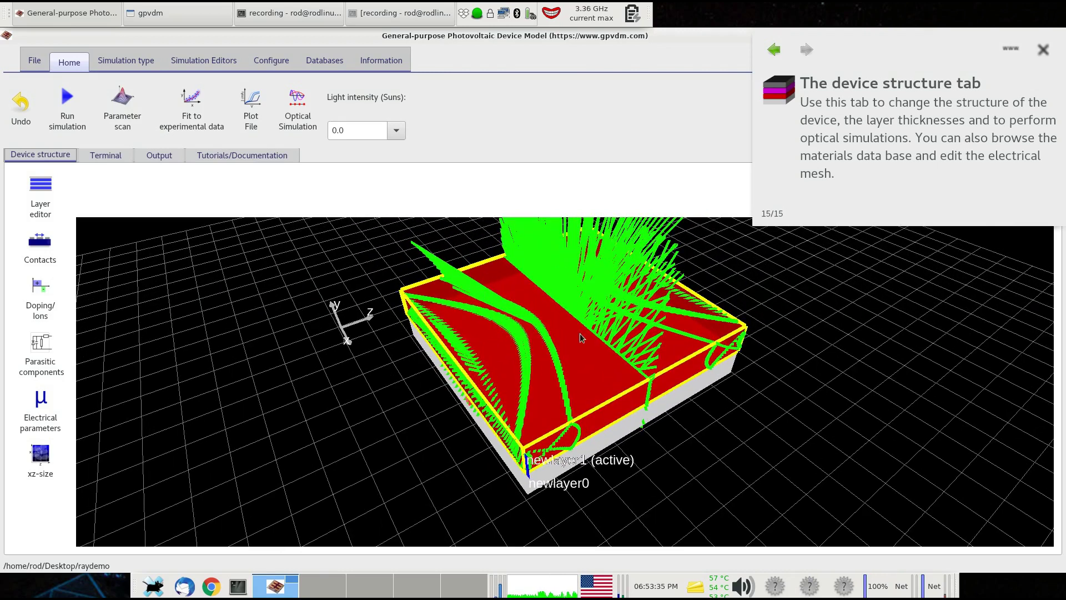
right_click(742, 285)
mouse_move(767, 319)
mouse_move(766, 342)
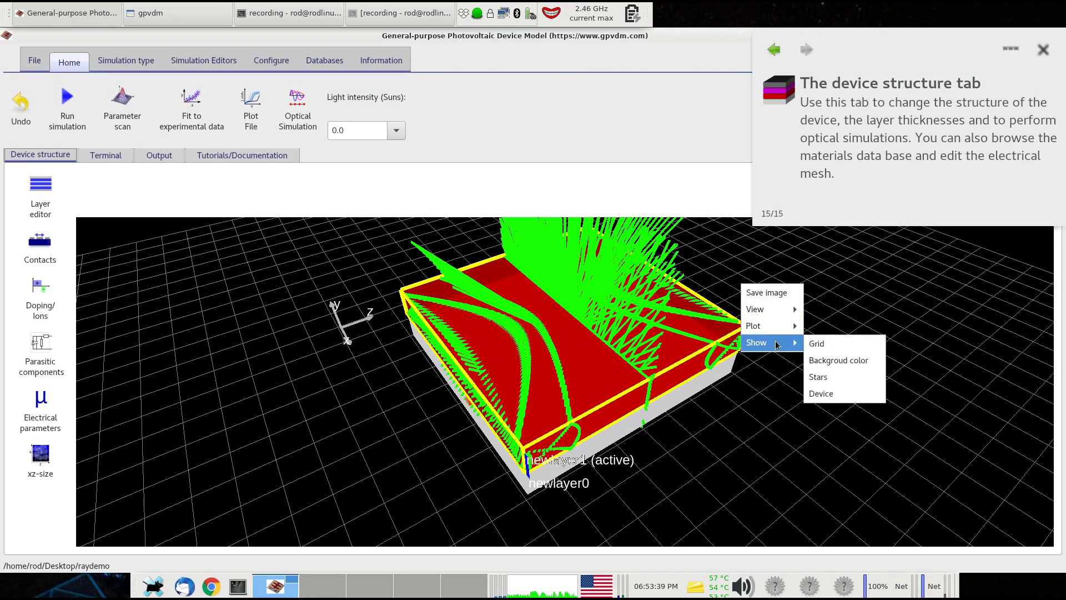
left_click(831, 391)
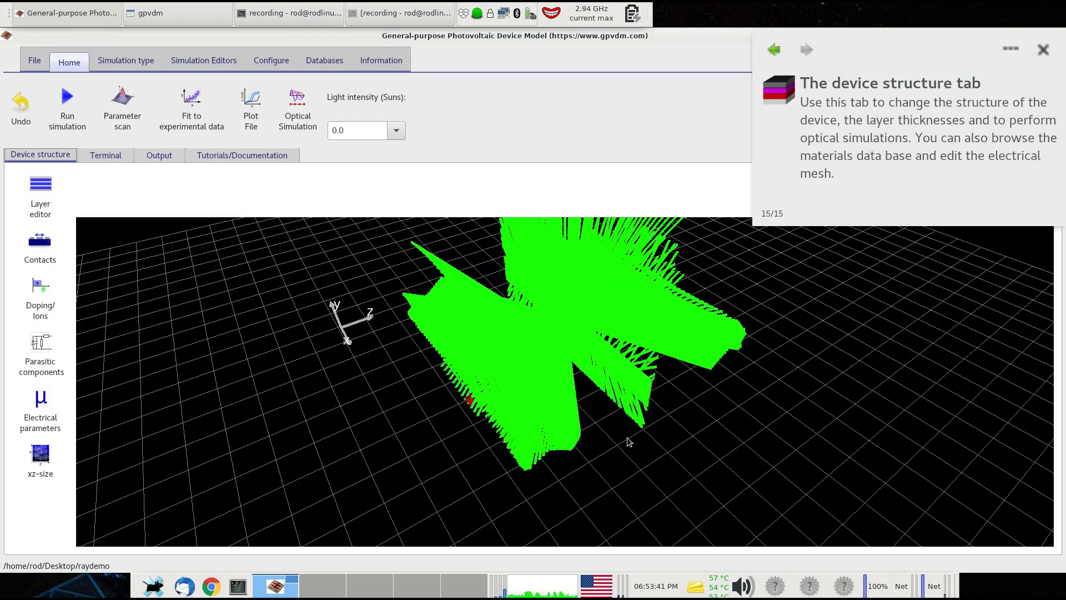
Examine the traced ray pattern from several angles and dismiss the help pop-up covering the view.
left_click_drag(622, 453, 642, 438)
scroll(619, 314, "up", 2)
left_click_drag(787, 351, 741, 353)
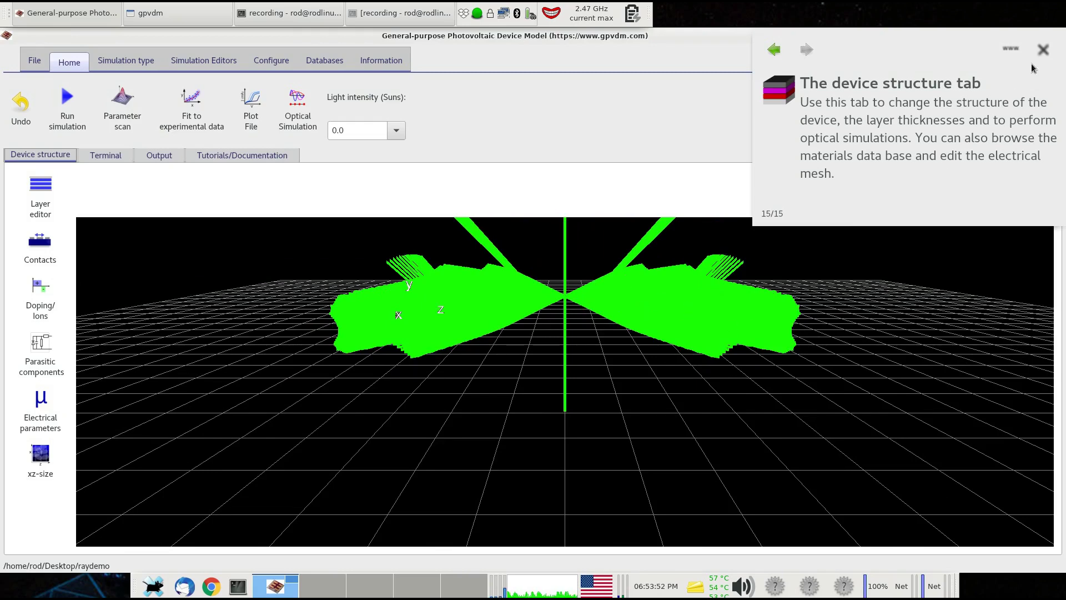
left_click(1043, 51)
left_click_drag(660, 309, 620, 349)
left_click_drag(626, 341, 639, 360)
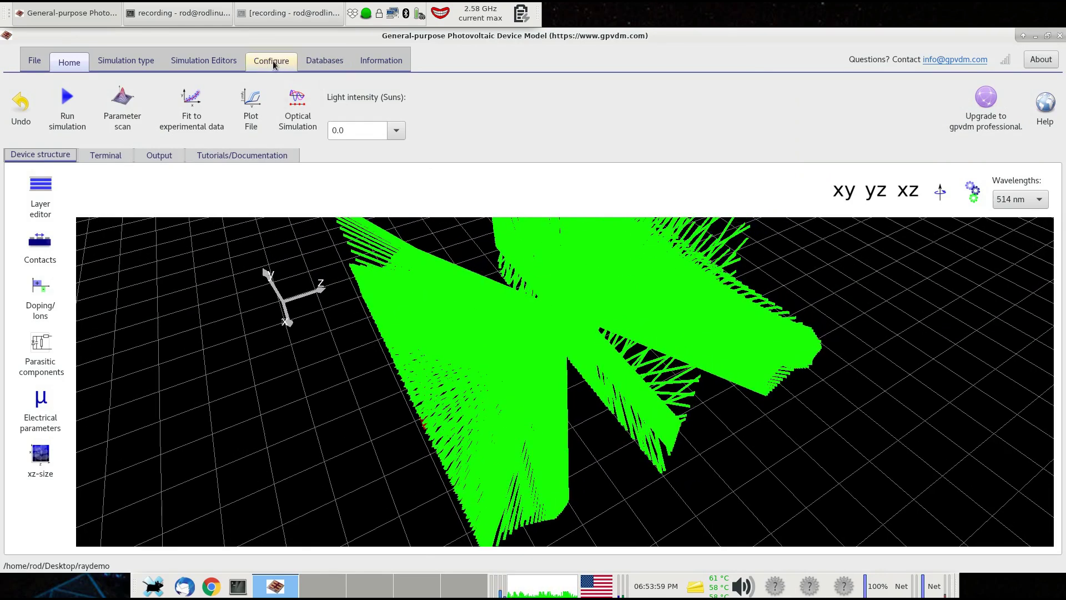
Open the Ray tracing editor and move its window aside to uncover the traced rays.
left_click(204, 61)
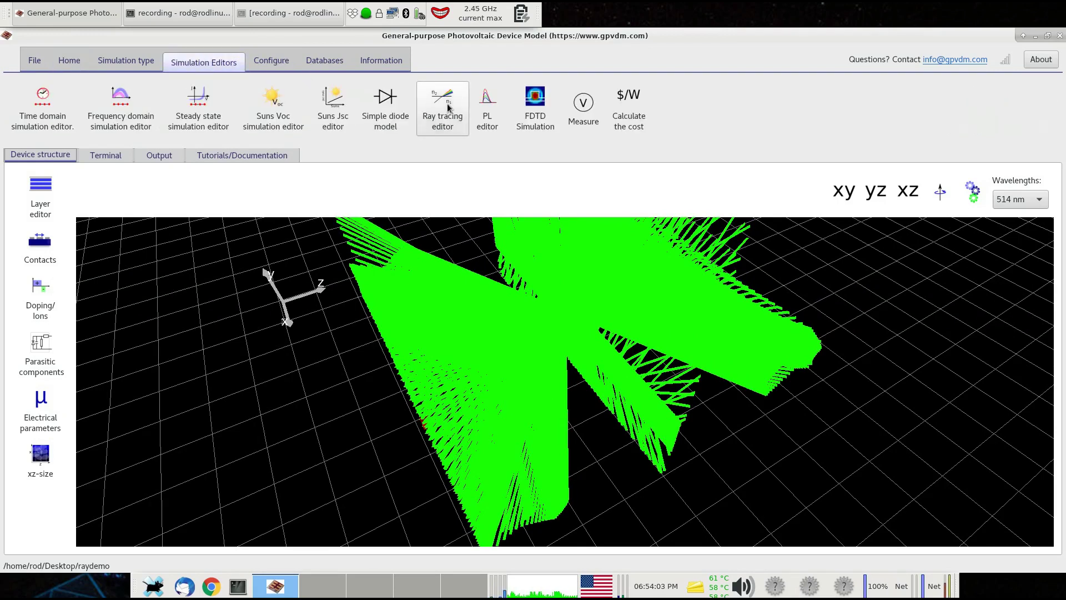
left_click(444, 124)
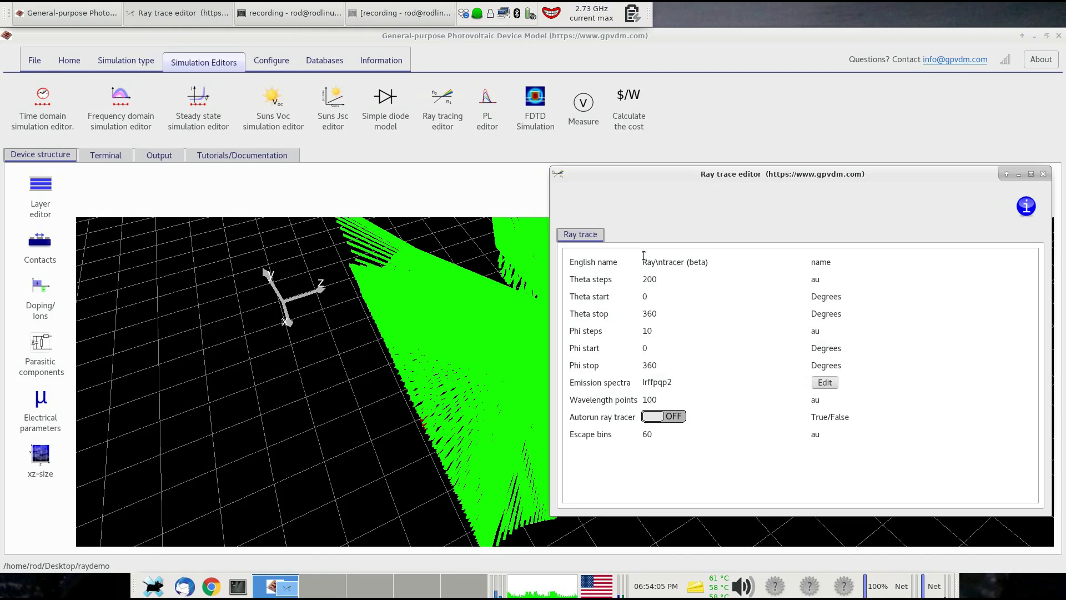
mouse_move(631, 173)
left_mouse_down()
mouse_move(723, 197)
mouse_move(789, 185)
left_mouse_up()
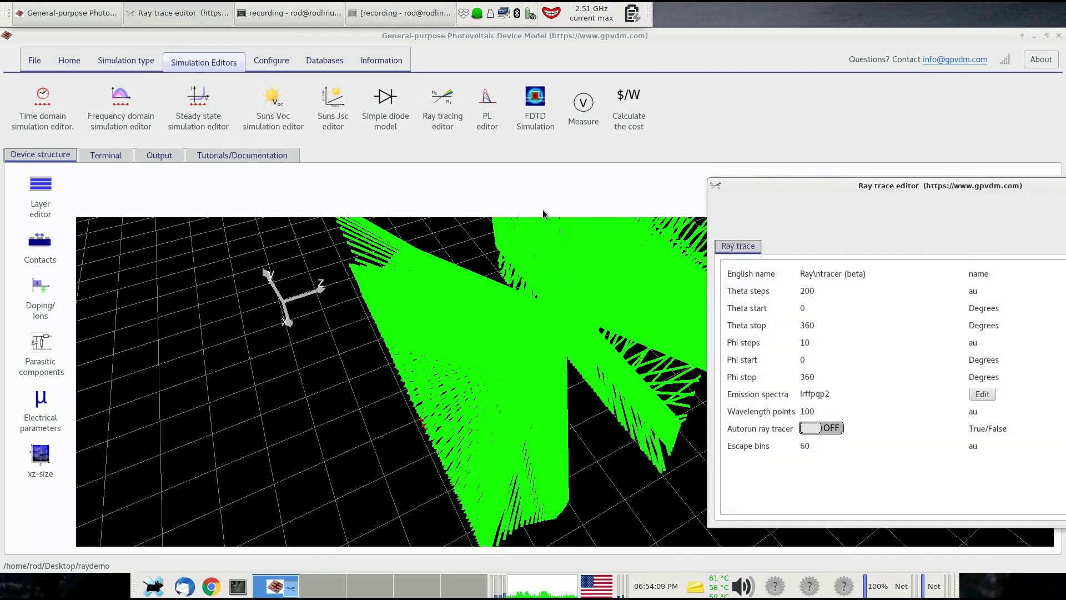
Set the ray tracer's Theta steps to 20 and run the simulation.
double_click(805, 289)
type("20")
left_click(69, 62)
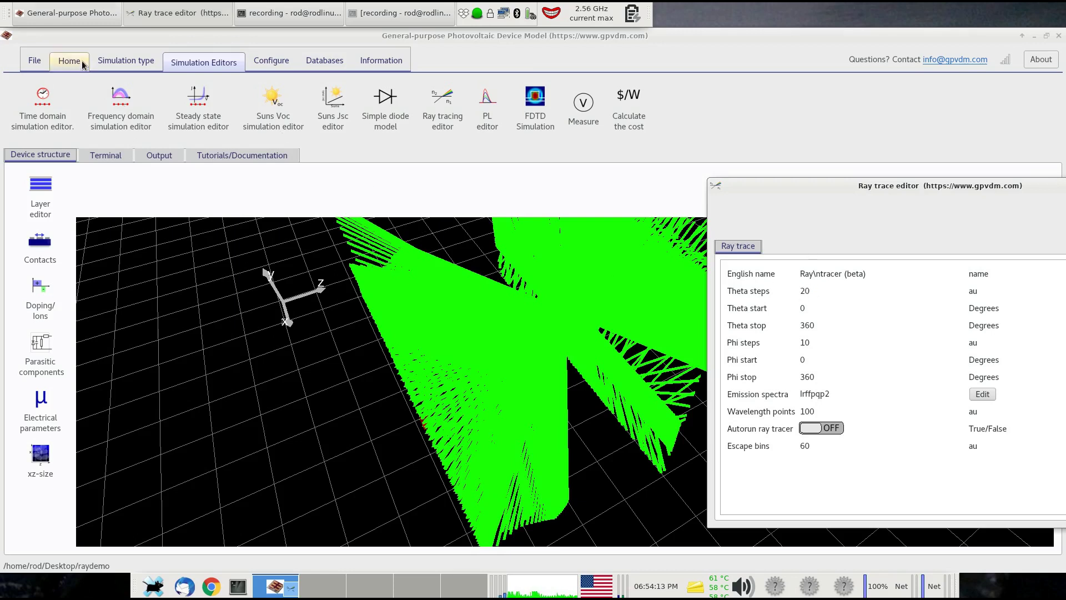
left_click(66, 100)
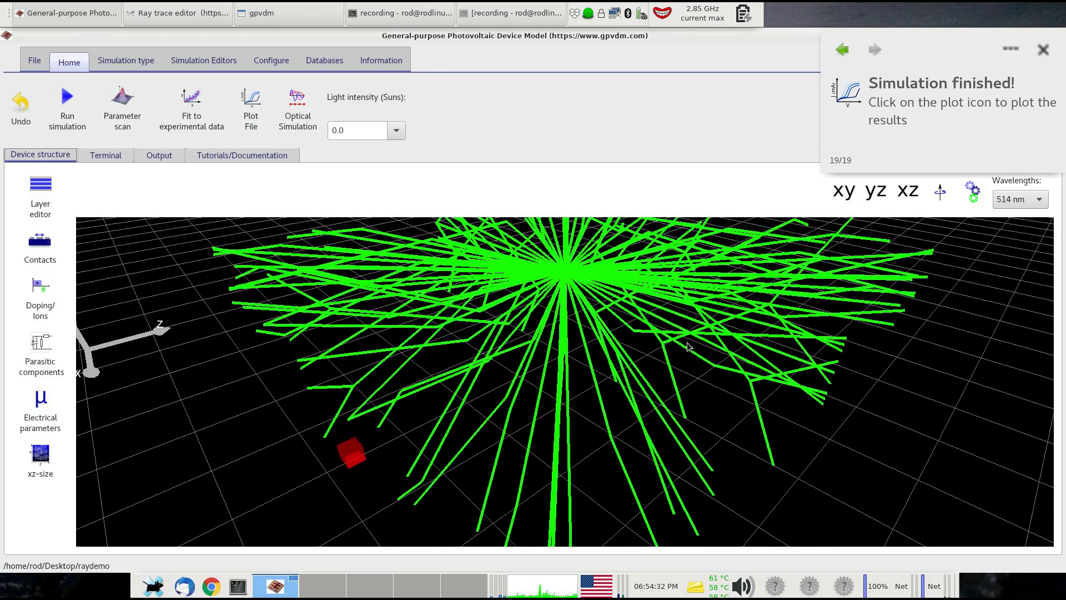
Inspect the traced rays with the device shown in the 3D view, and hide the device again.
right_click(878, 341)
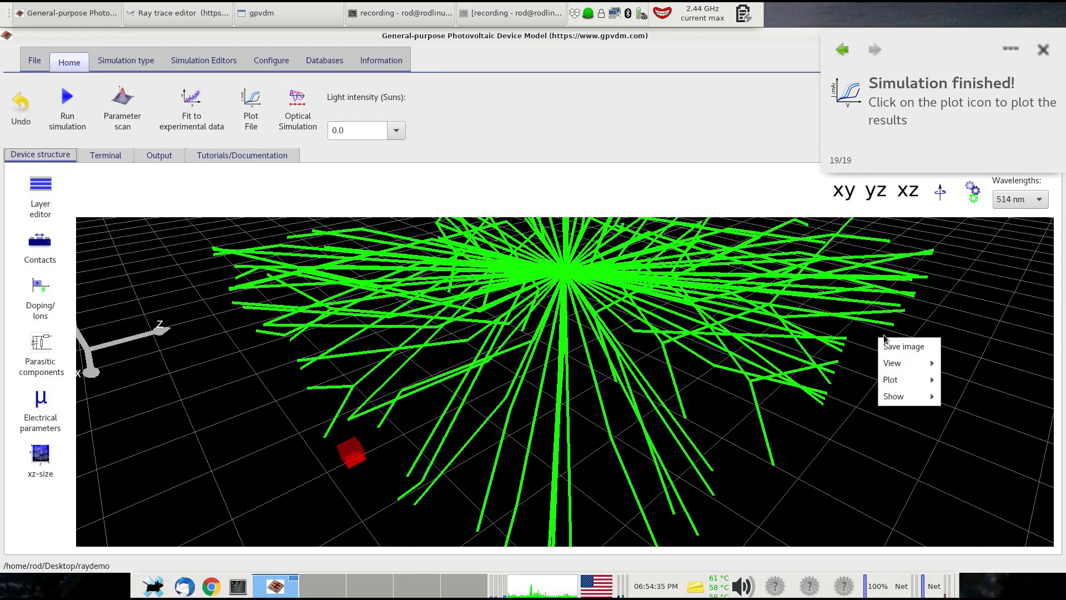
mouse_move(904, 365)
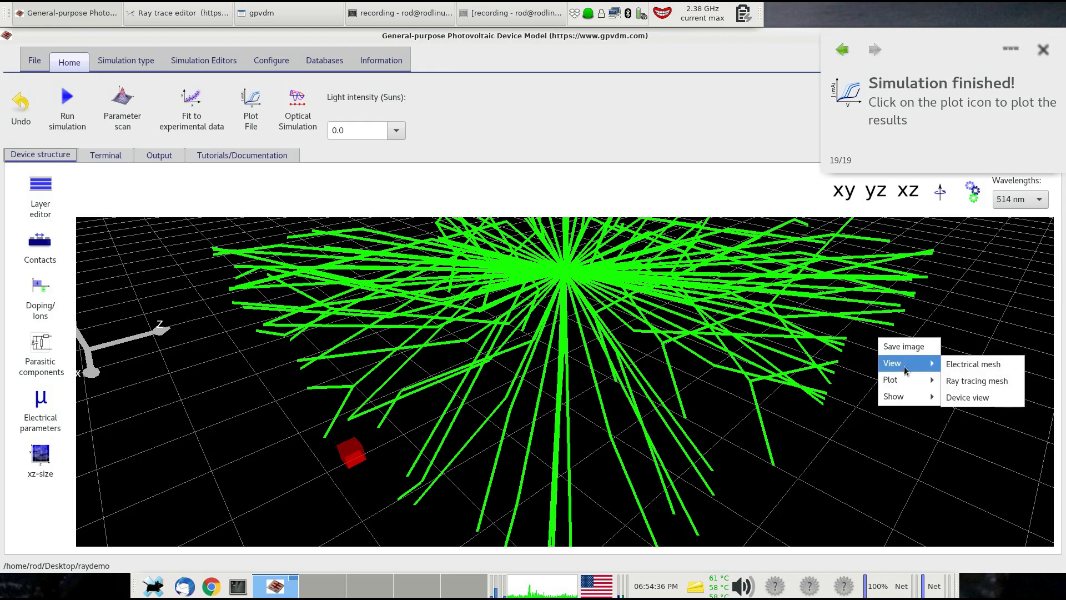
left_click(970, 398)
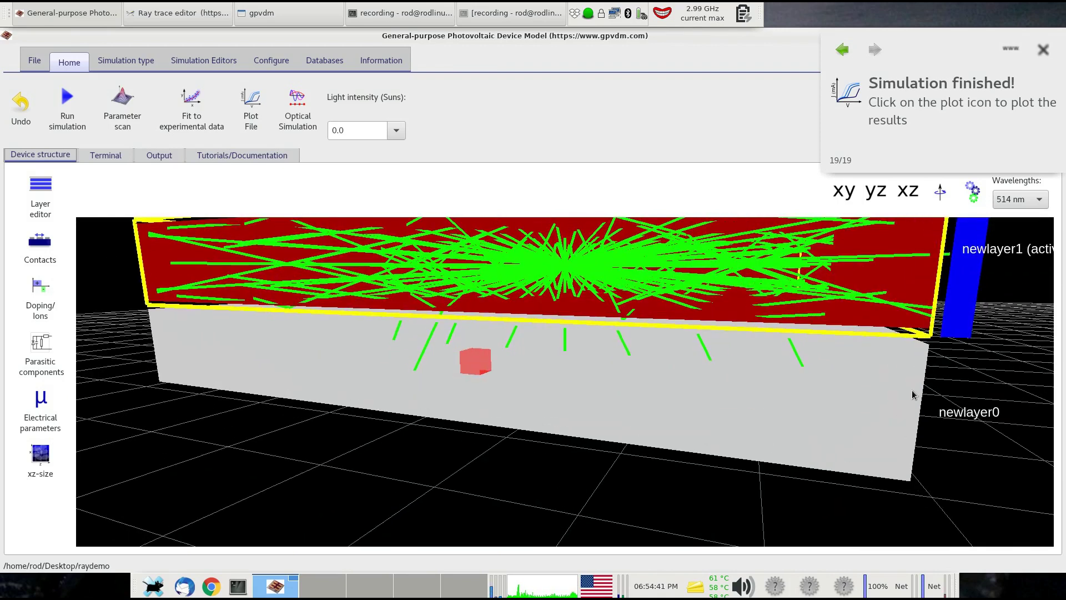
right_click(859, 448)
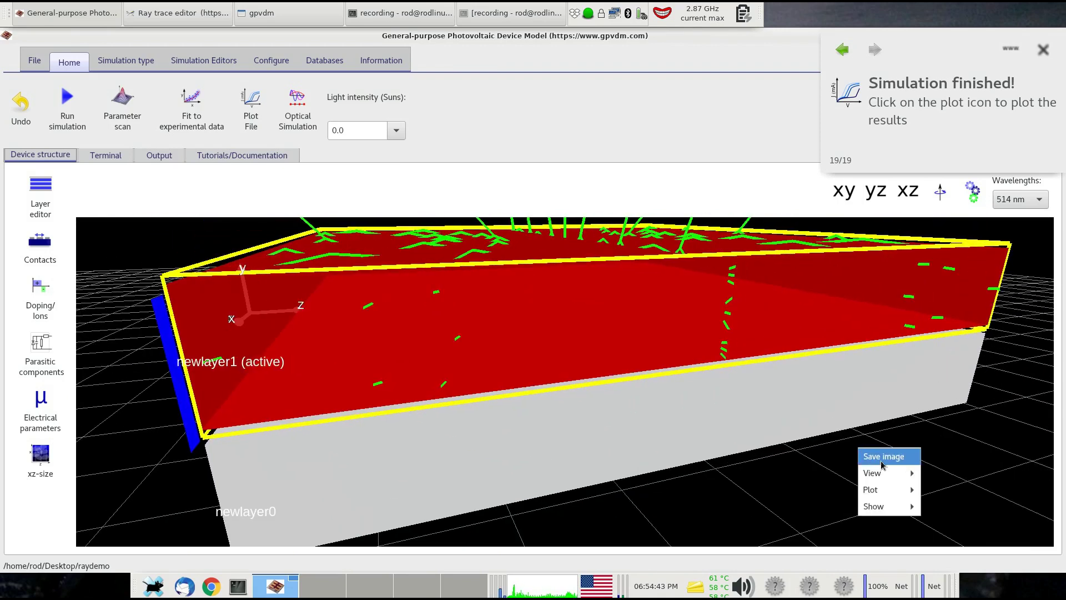
mouse_move(887, 473)
left_click(951, 486)
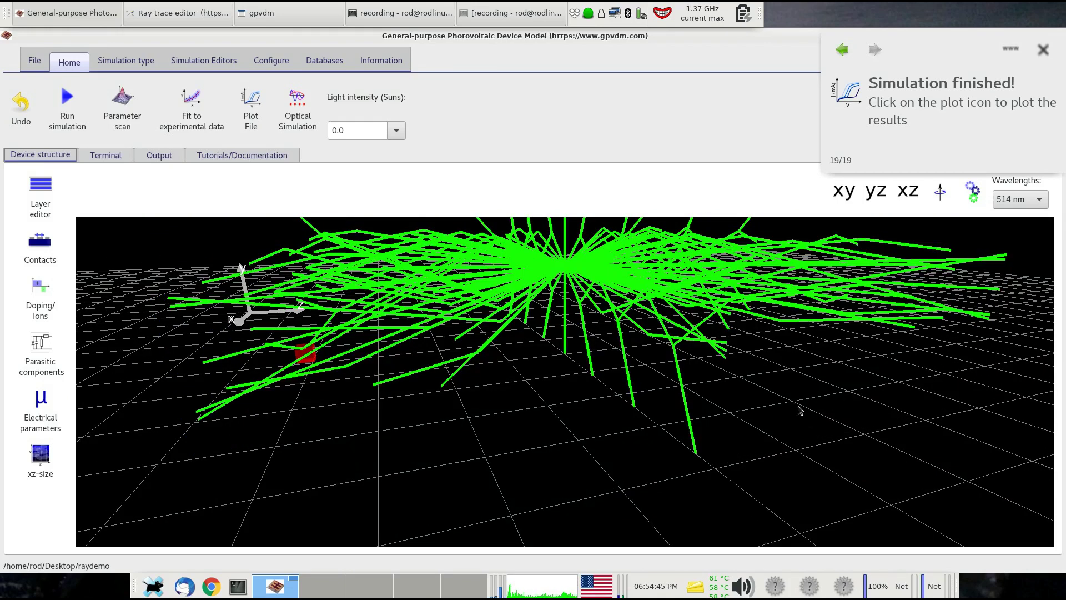
Display the ray tracing mesh around the traced rays and examine it in the 3D view.
right_click(791, 376)
mouse_move(810, 400)
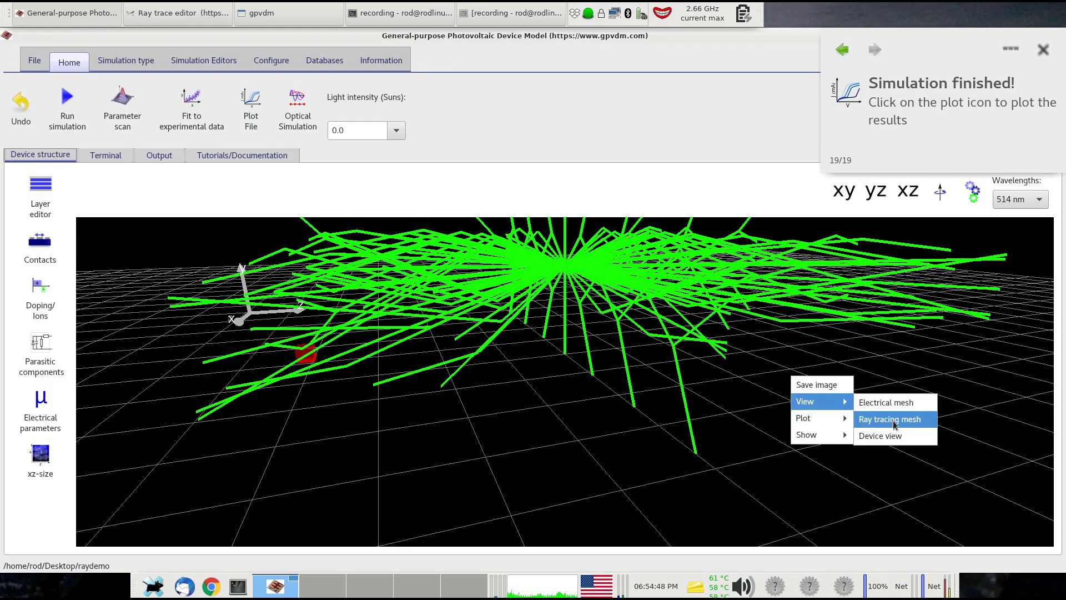
left_click(895, 421)
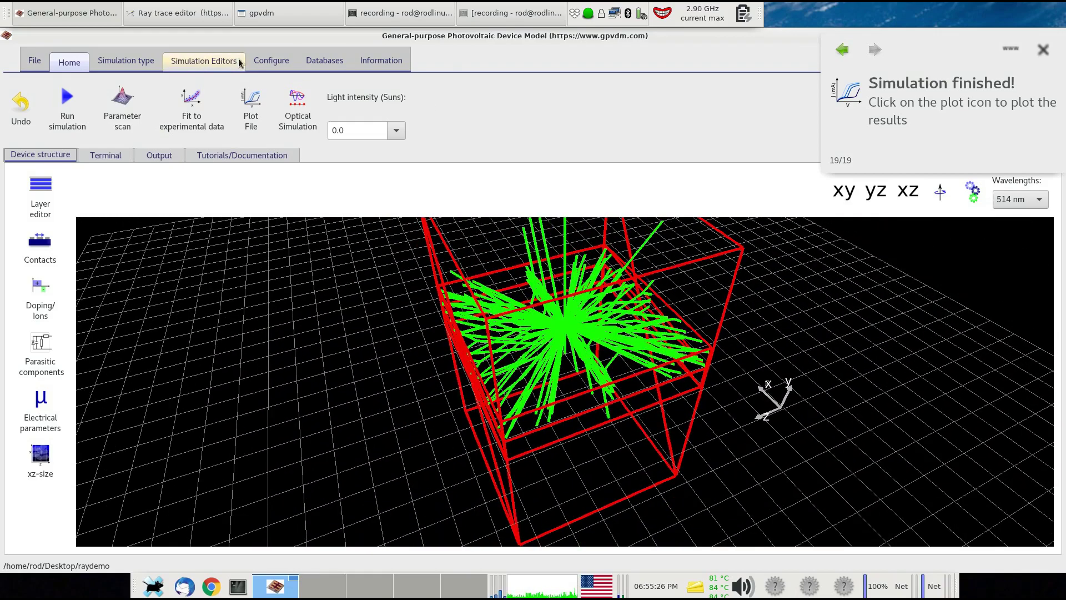
Set Theta steps to 200 in the Ray tracing editor and rerun the simulation.
left_click(205, 64)
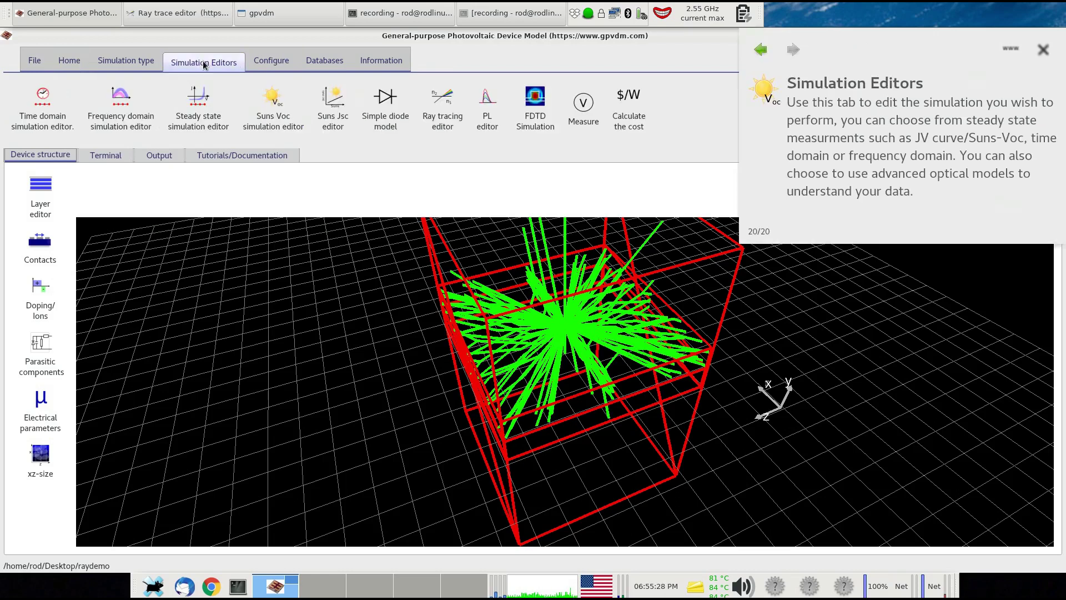
left_click(443, 111)
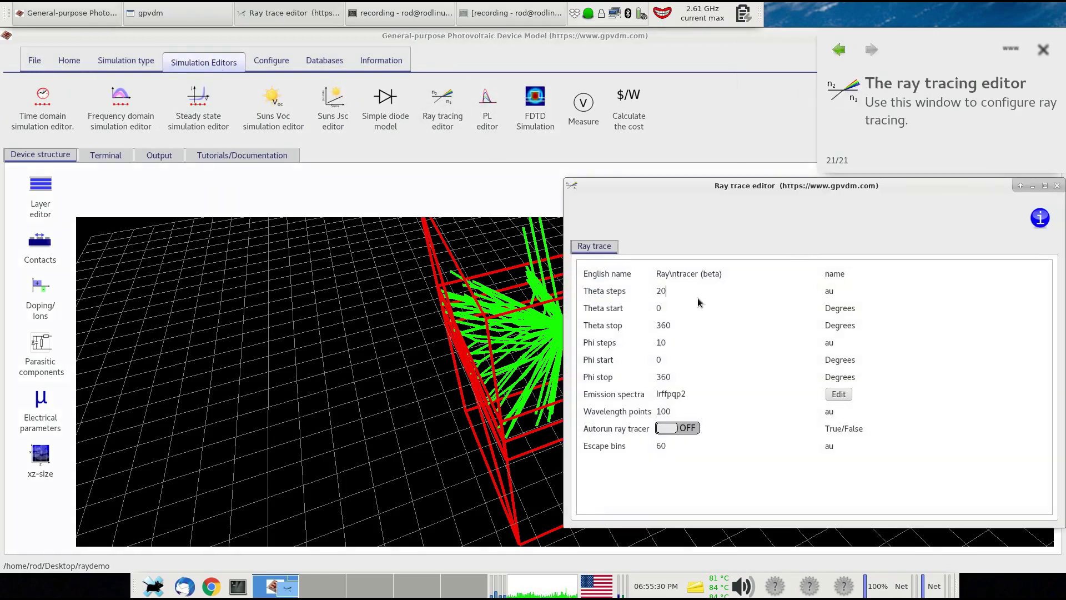
left_click_drag(682, 291, 656, 293)
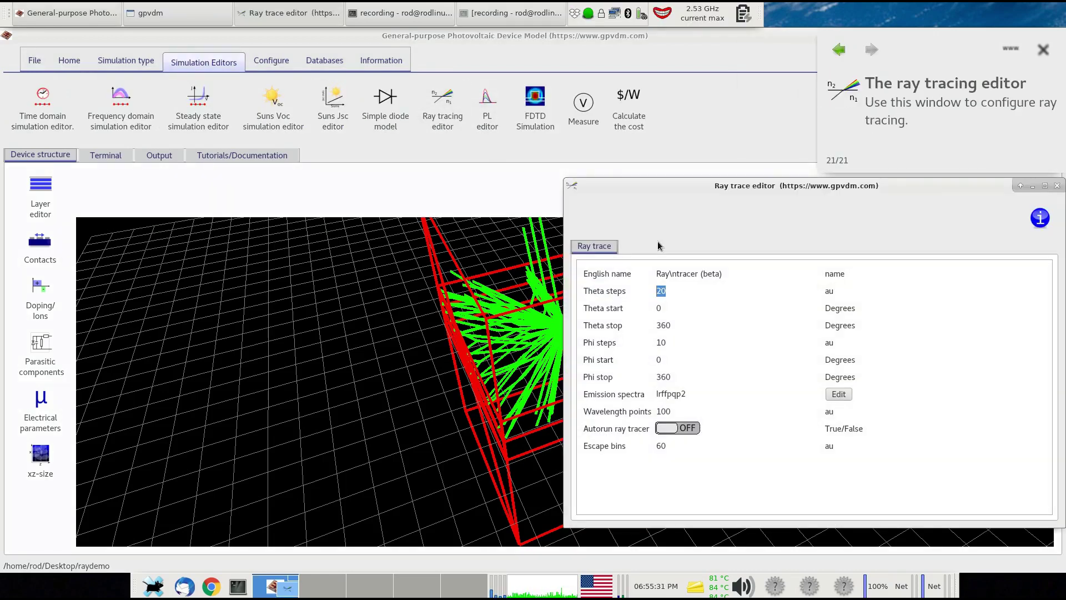
type("200")
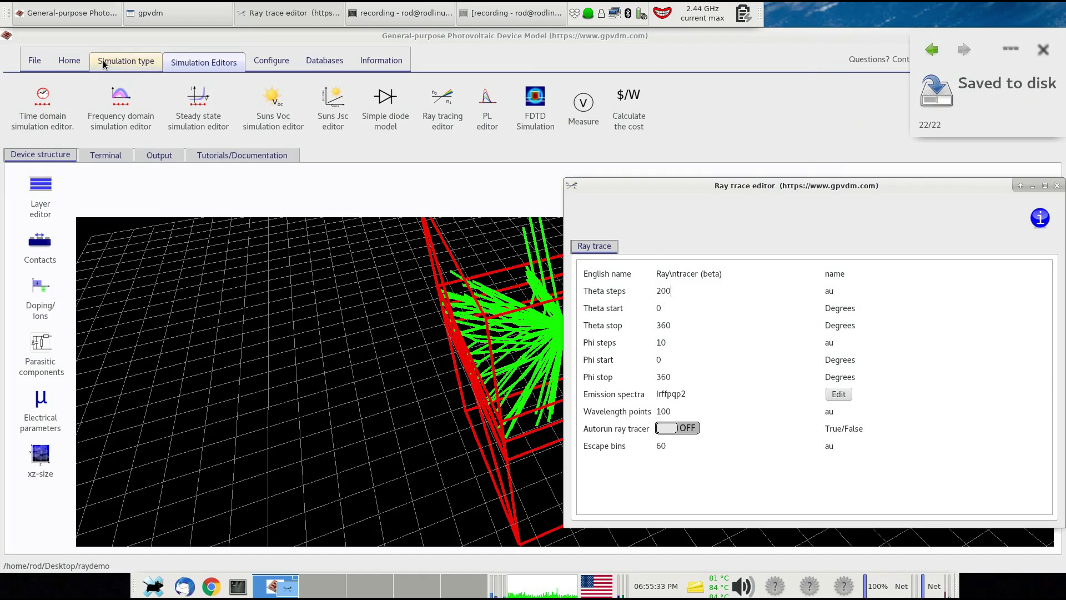
left_click(74, 62)
left_click(70, 100)
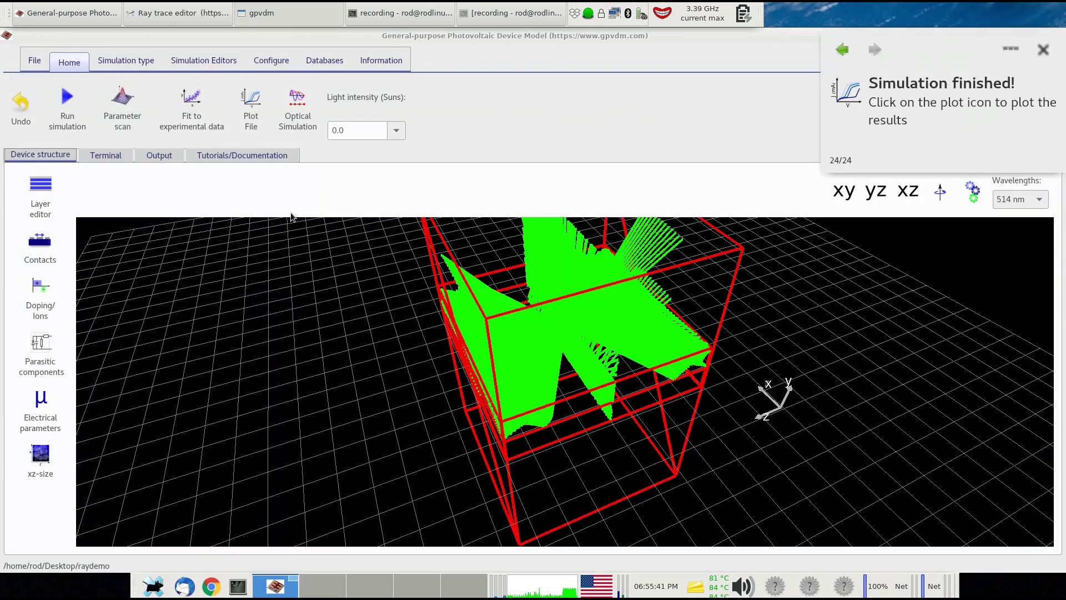
Hide the ray tracing mesh and show the device around the traced rays.
right_click(735, 325)
mouse_move(785, 351)
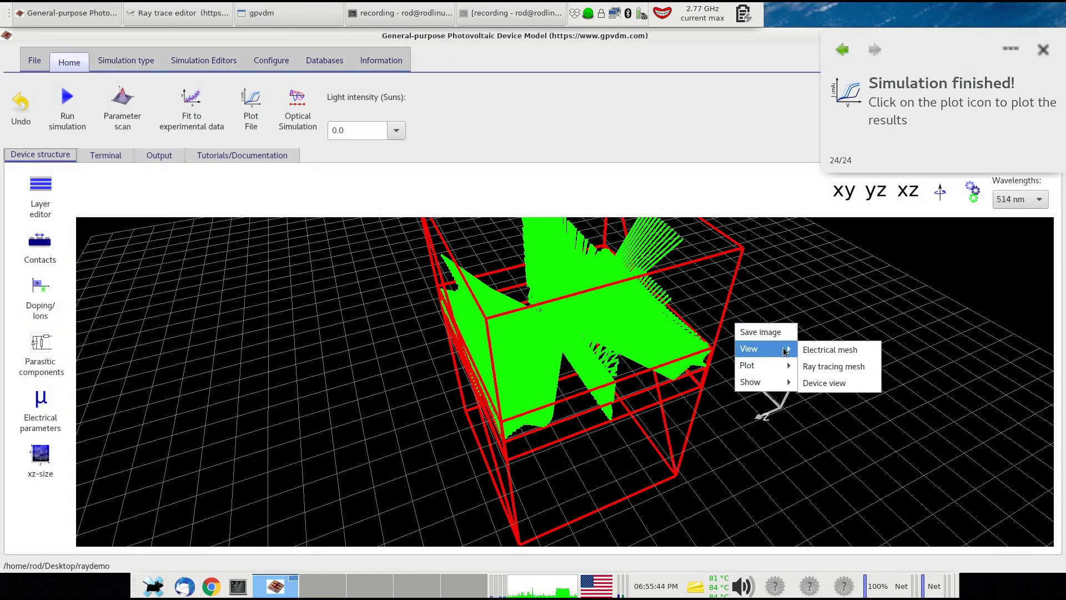
left_click(845, 373)
right_click(749, 340)
mouse_move(788, 365)
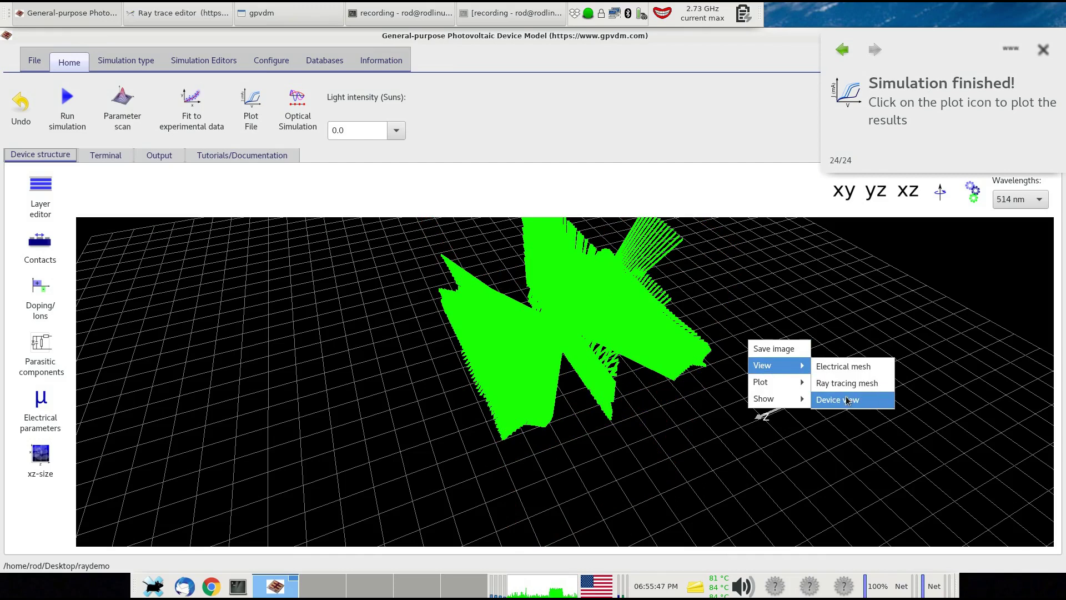
left_click(848, 401)
left_click_drag(391, 397, 360, 325)
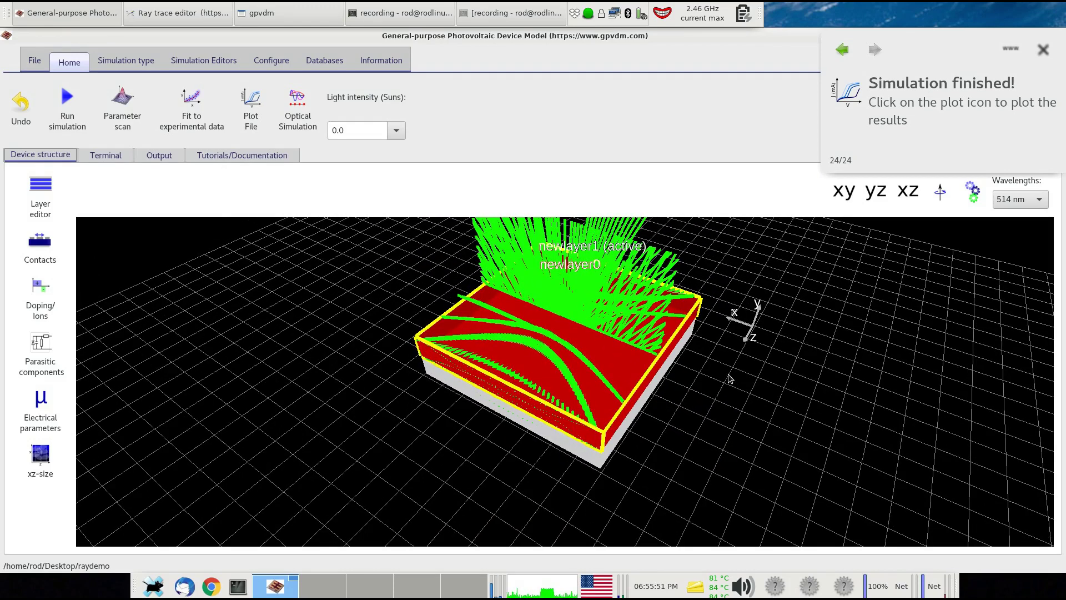
Try to switch the displayed wavelength to 516 nm and examine the escaping rays from above the device.
left_click(1016, 199)
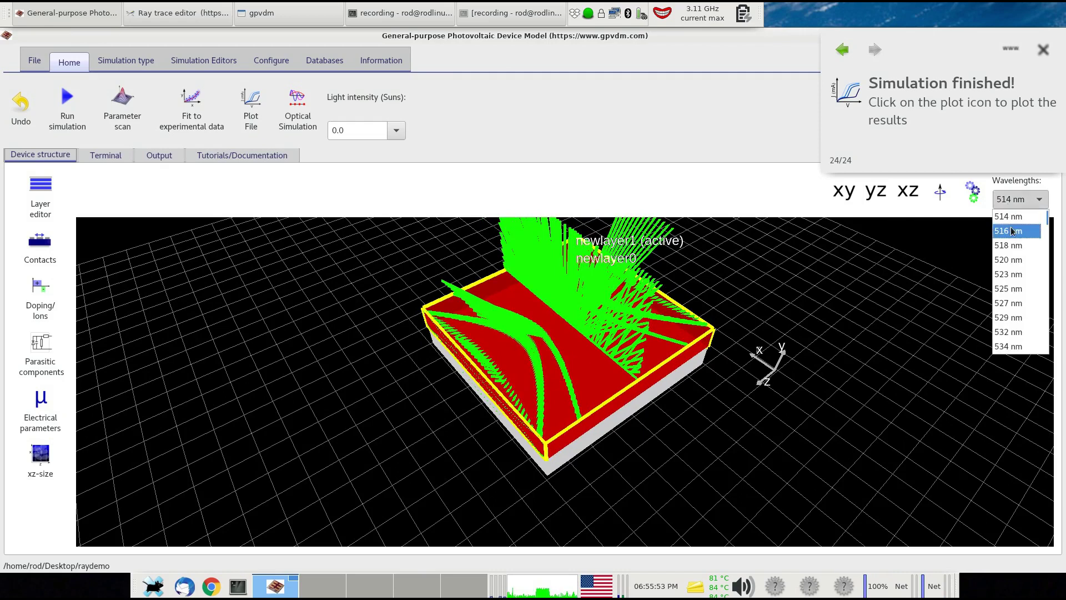
left_click(1012, 231)
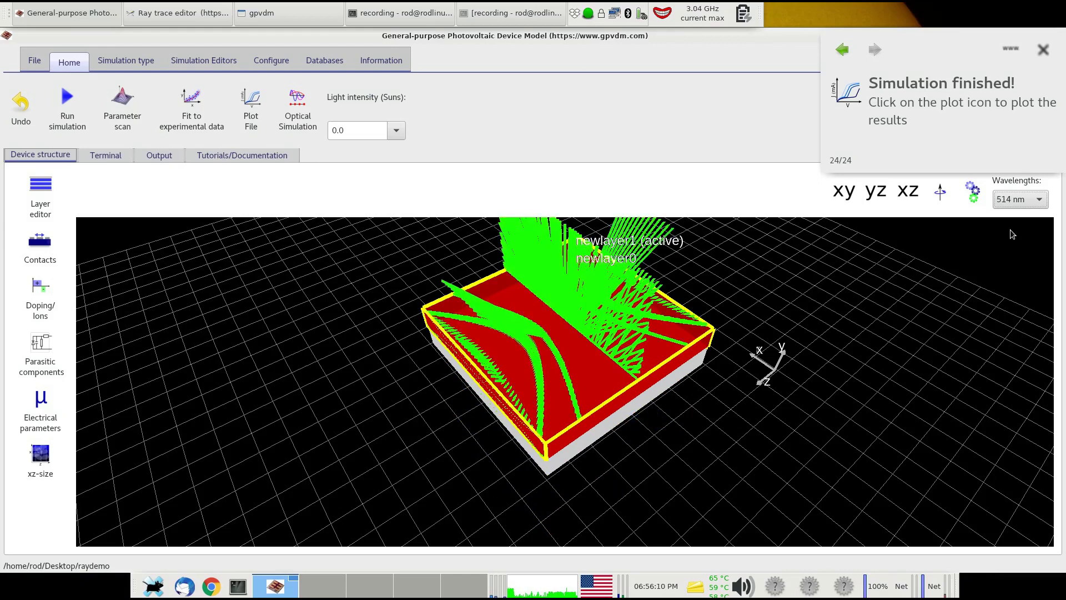
left_click_drag(746, 307, 724, 328)
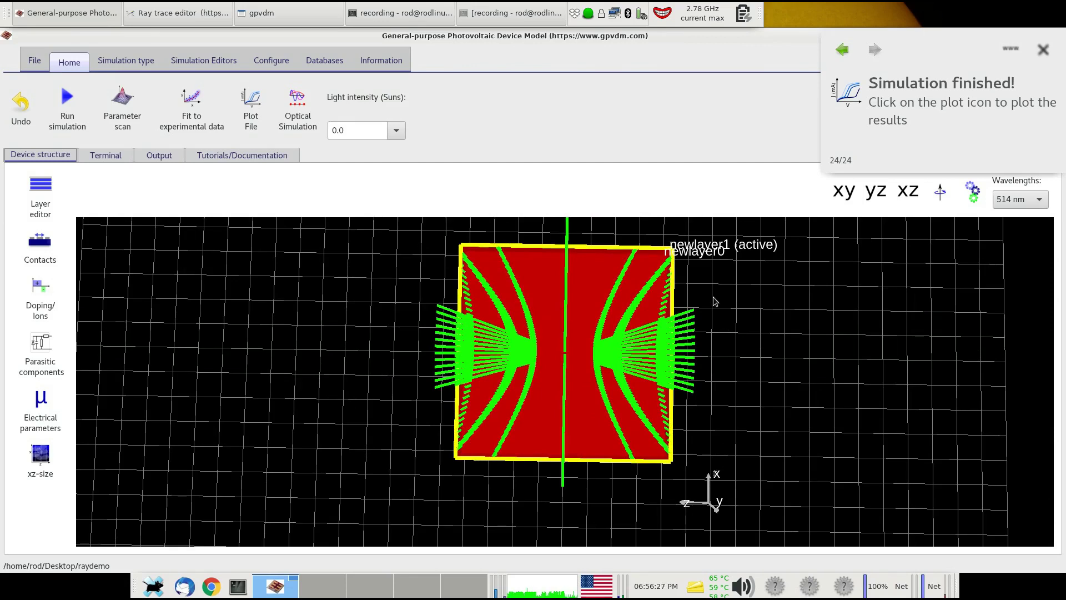
left_click_drag(715, 301, 716, 299)
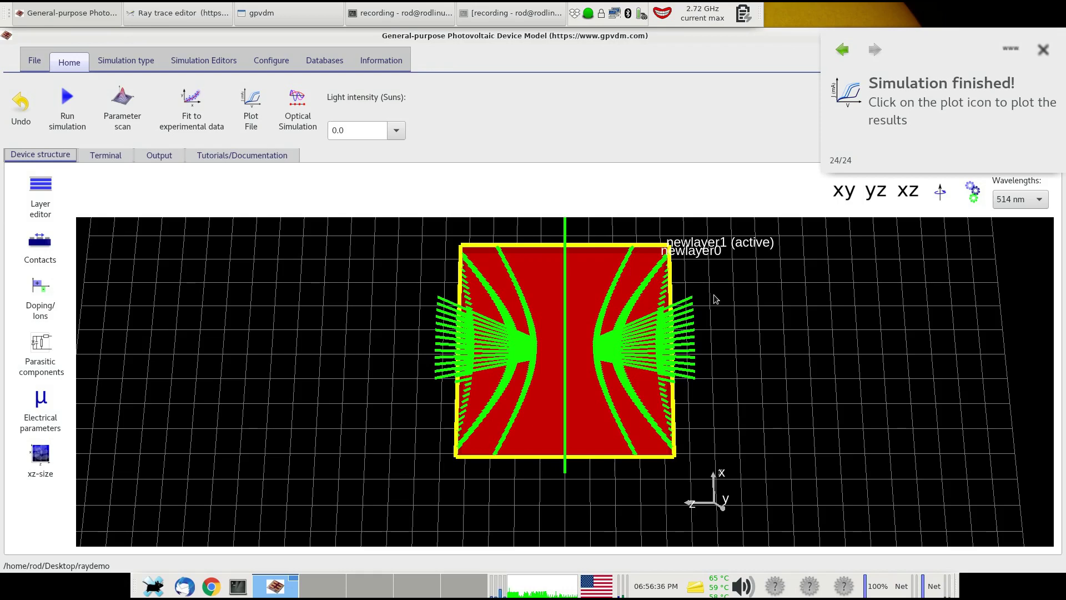
Compare the photon escape probability plot from ang_escape.dat with the rays in the device structure, and close the plot.
left_click(158, 154)
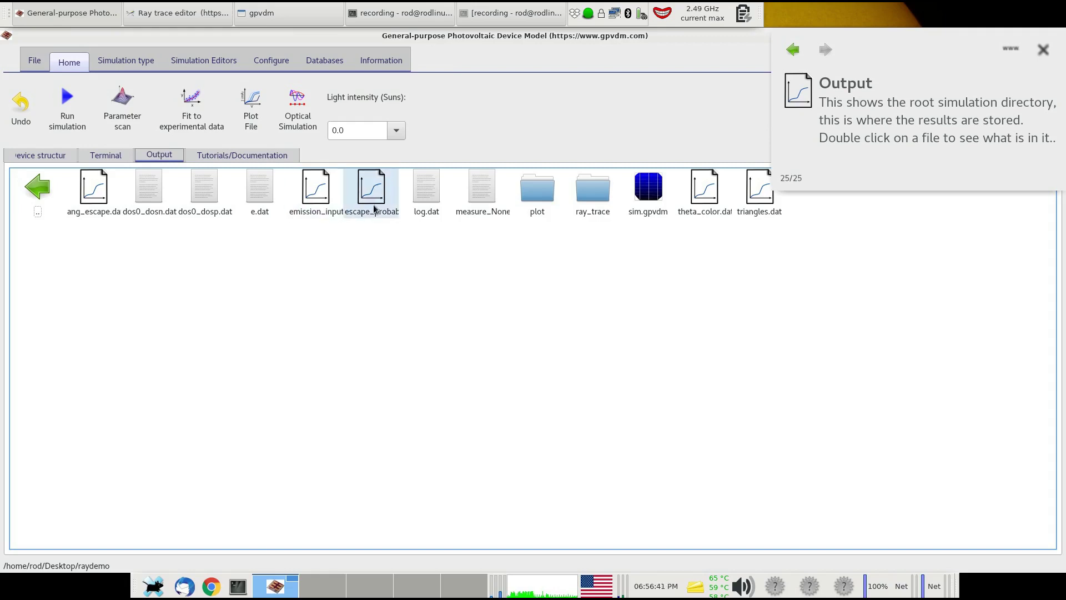
double_click(100, 197)
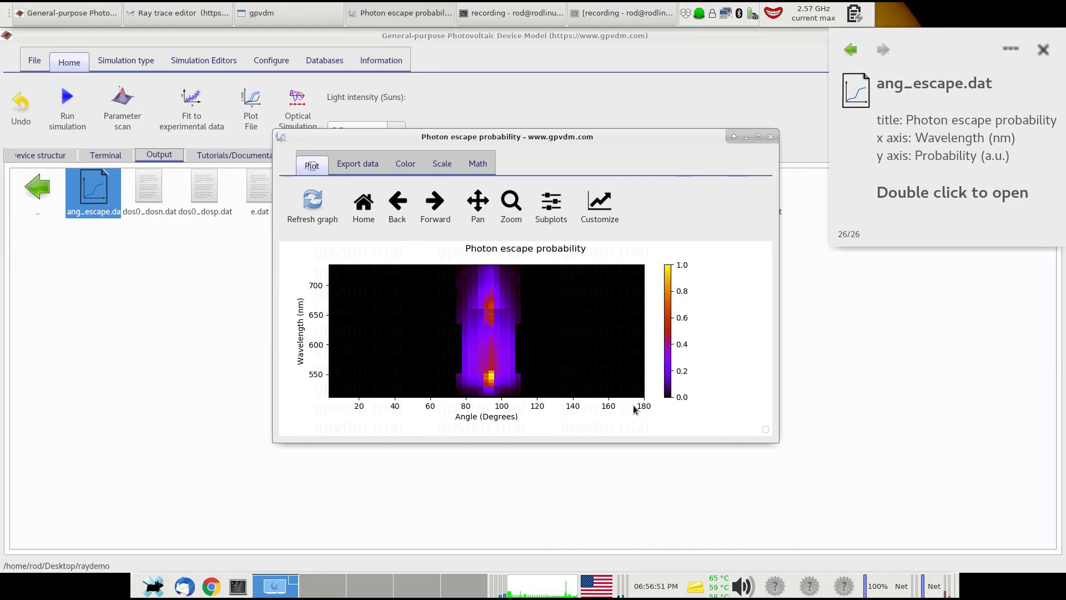
left_click(47, 157)
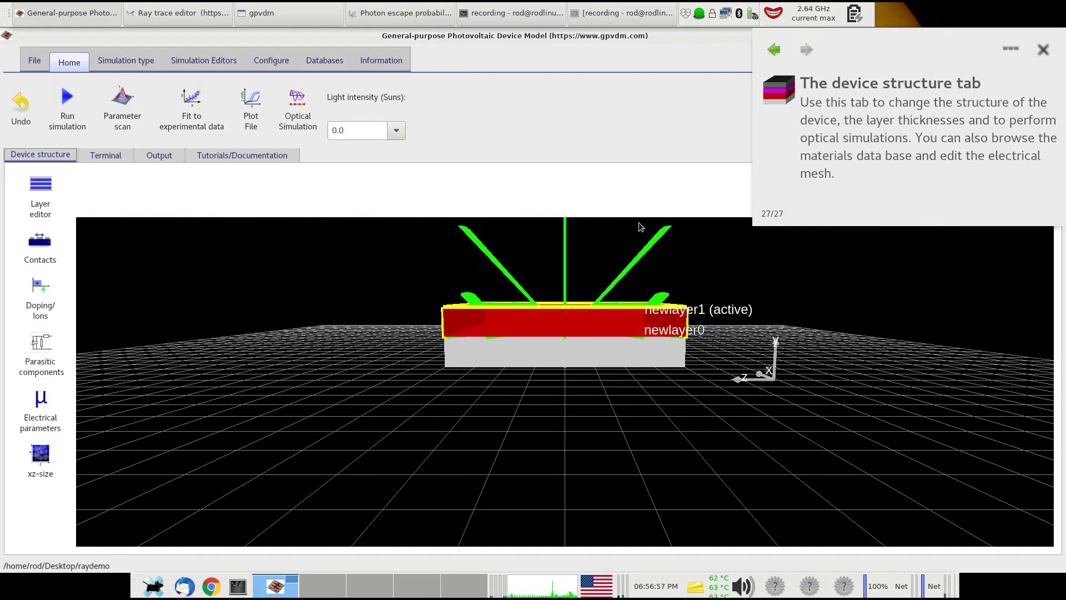
left_click(399, 16)
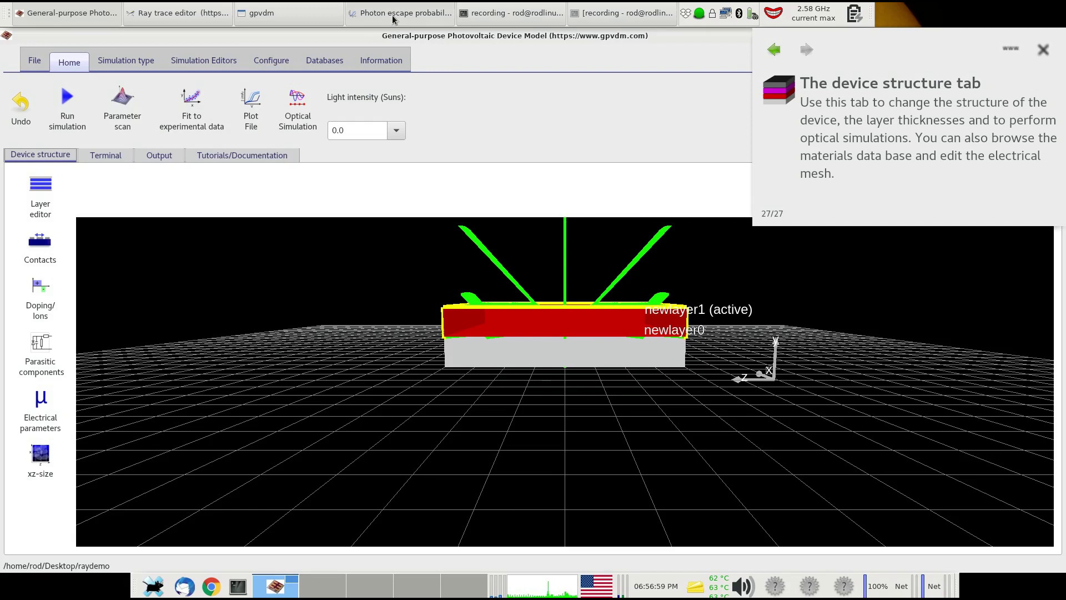
left_click(579, 18)
left_click(579, 19)
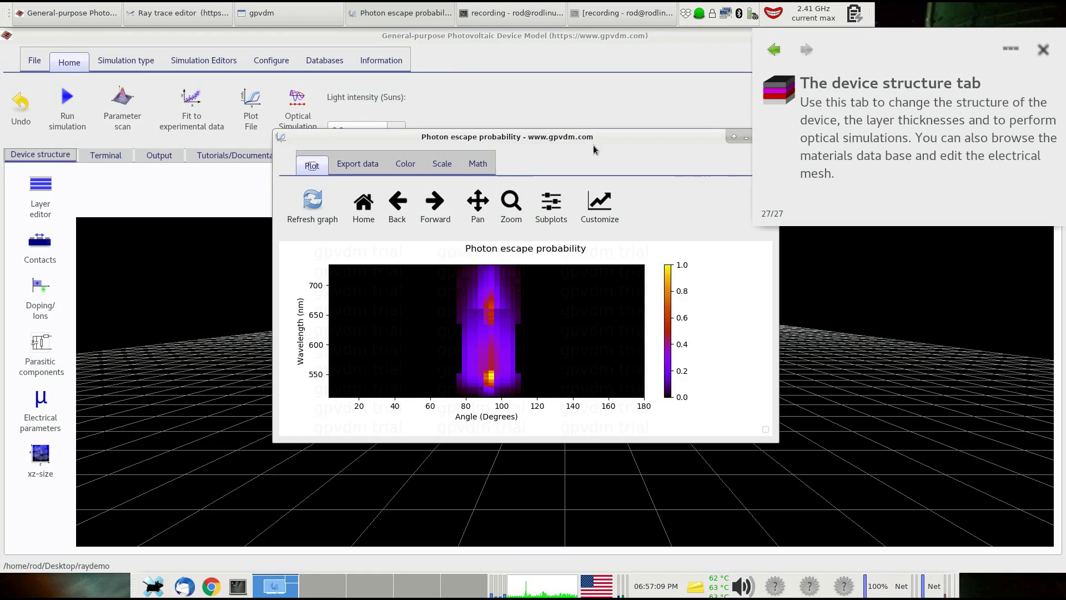
left_click_drag(579, 135, 512, 144)
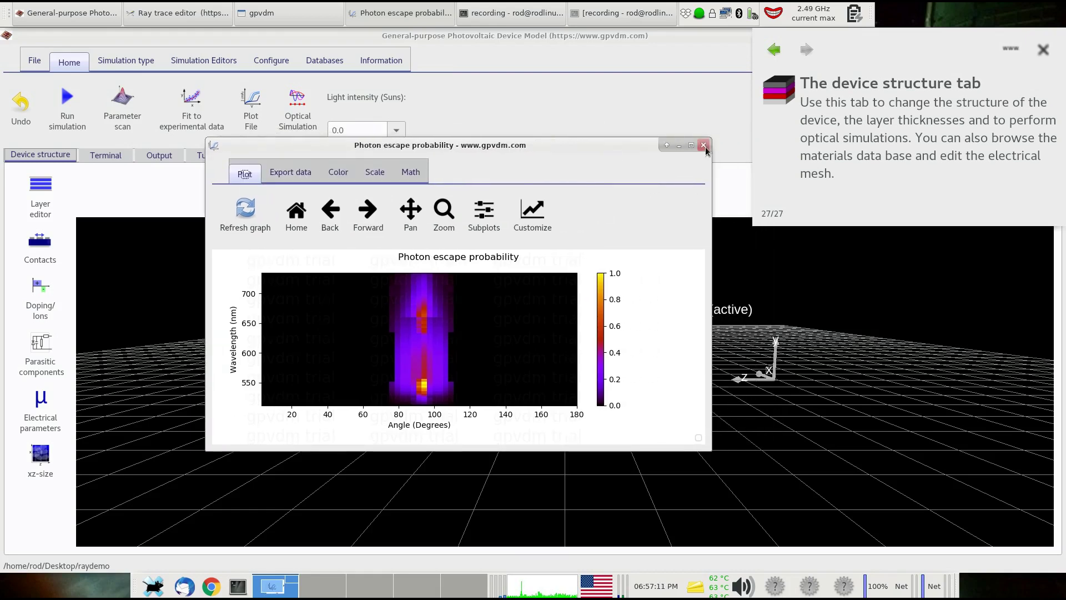
left_click(704, 146)
Reopen the ang_escape.dat output, enlarge its plot to examine escape probability by angle and wavelength, and close it.
left_click(149, 156)
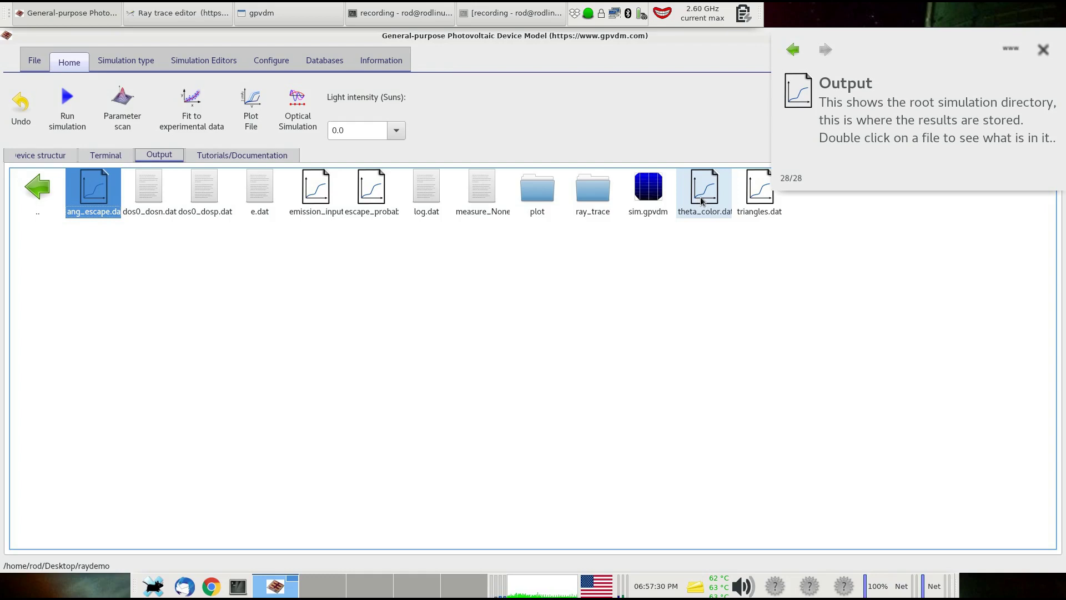
double_click(95, 191)
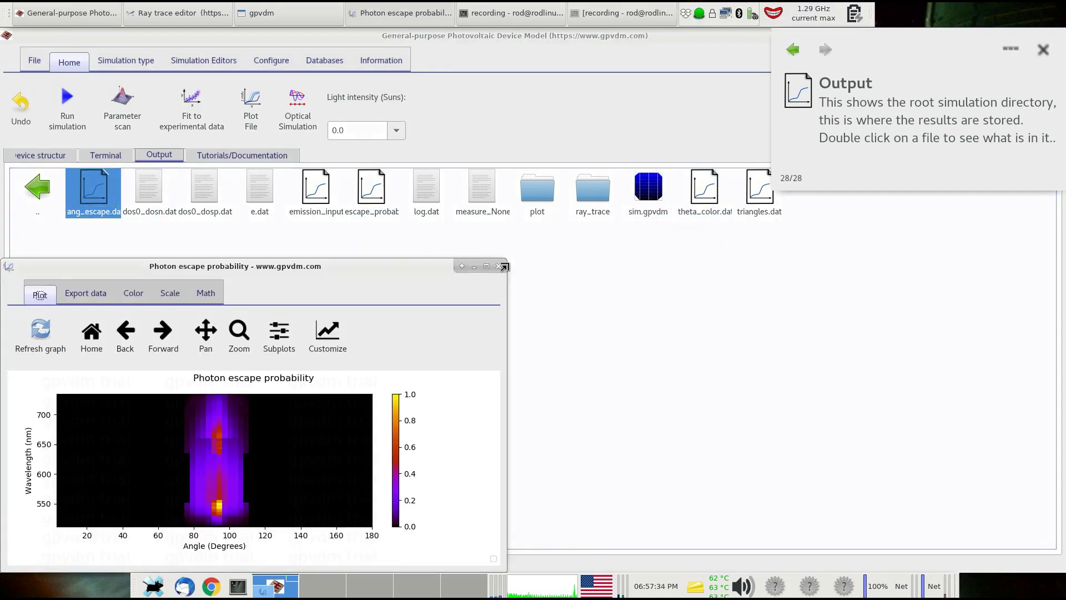
left_click(486, 266)
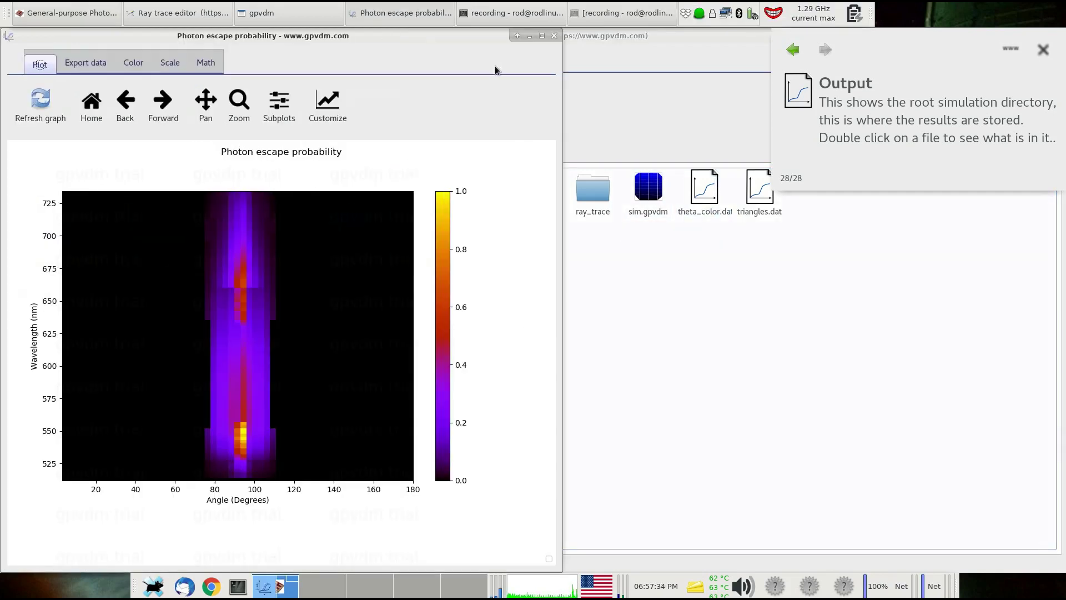
left_click(542, 35)
Compare the theta_color.dat plot of colour against angle with the input emission spectrum in emission_input.dat, reopening the colour plot beside it.
double_click(709, 187)
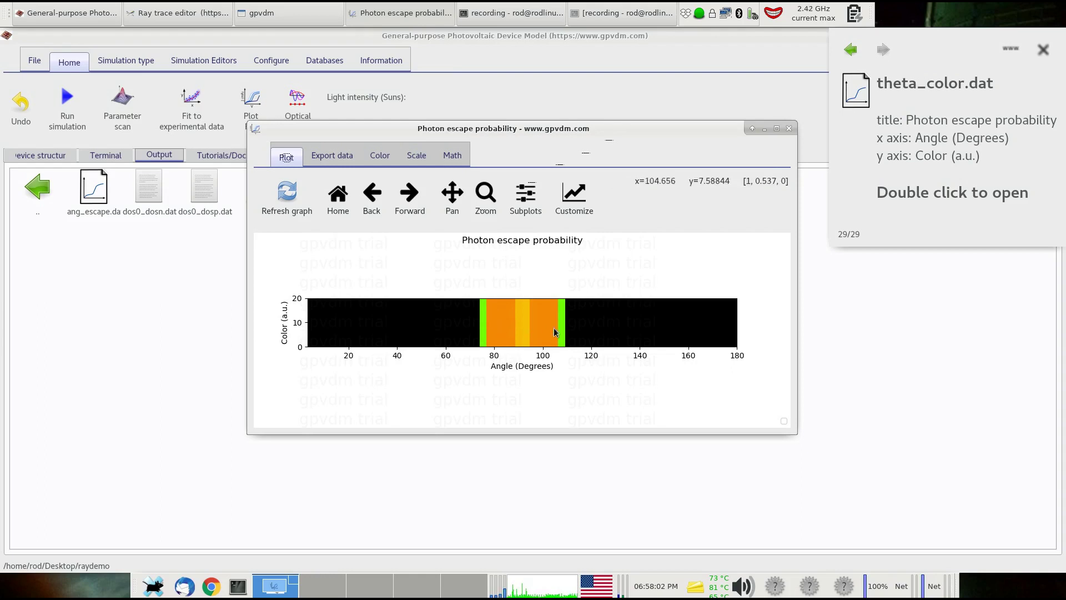
left_click(789, 130)
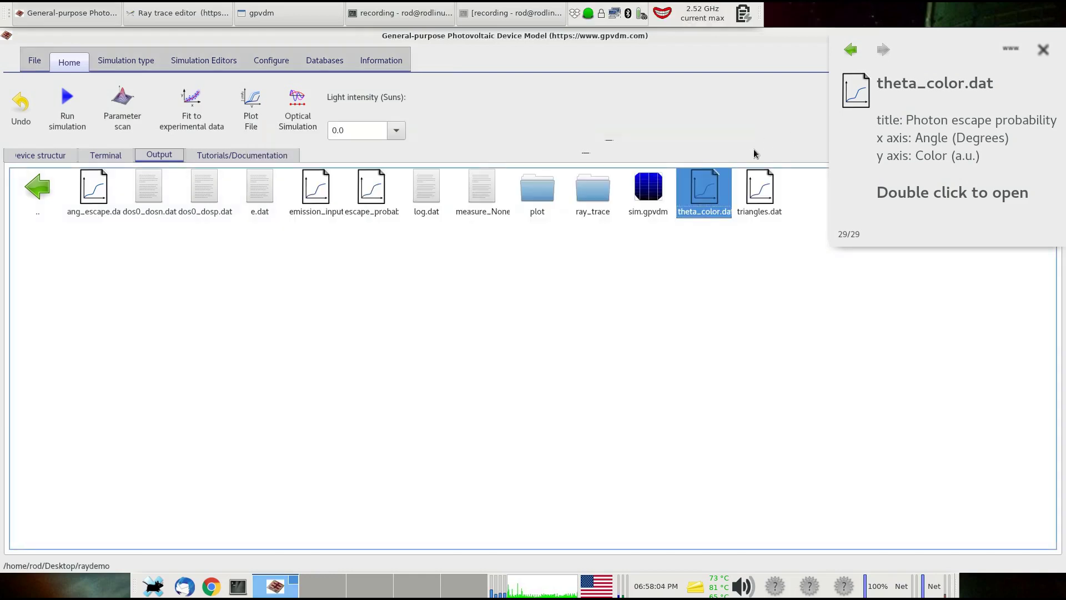
double_click(312, 201)
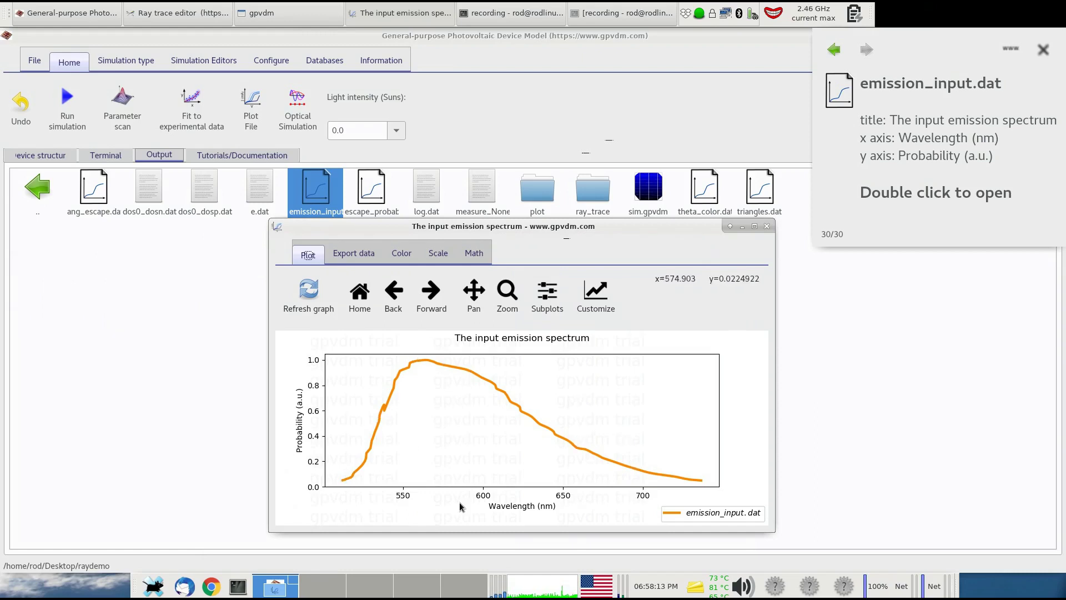
left_click_drag(654, 235, 958, 244)
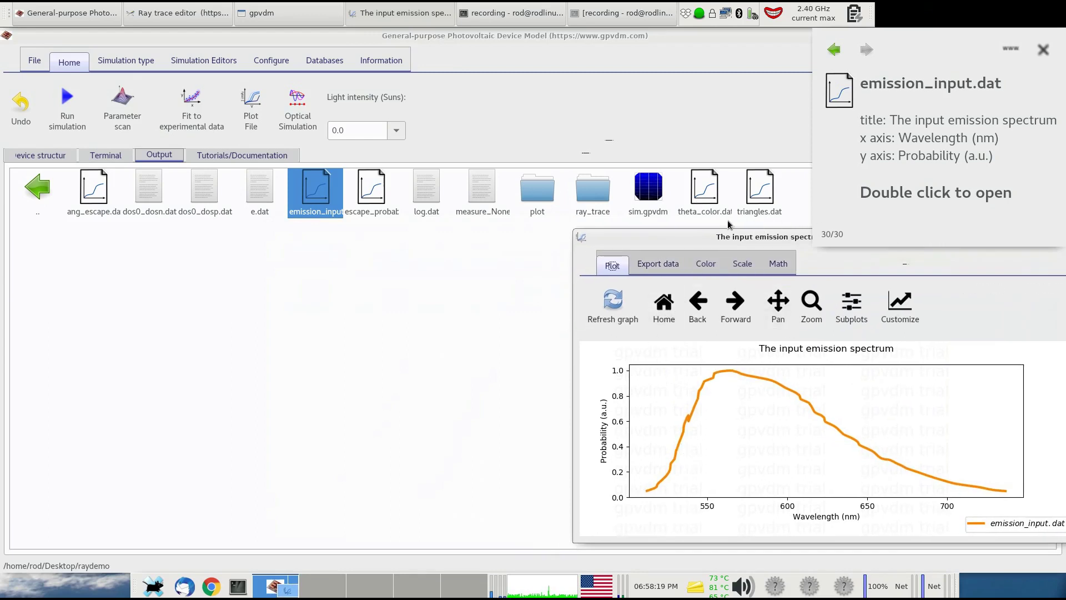
double_click(712, 194)
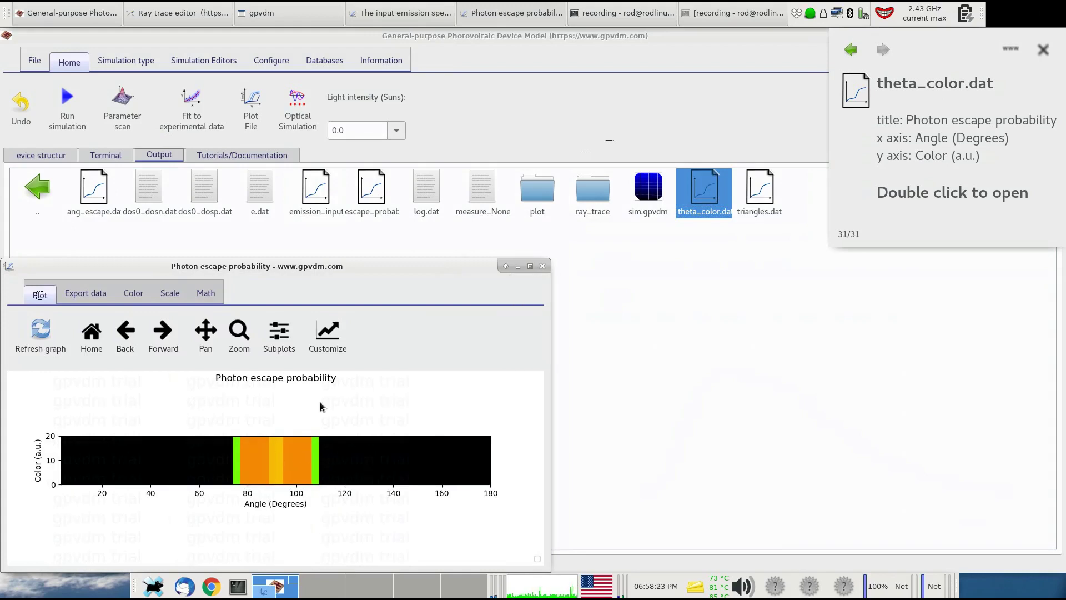
Close the theta_color.dat plot and return to the 3D device structure with its traced rays, dismissing the help pop-up.
left_click(542, 267)
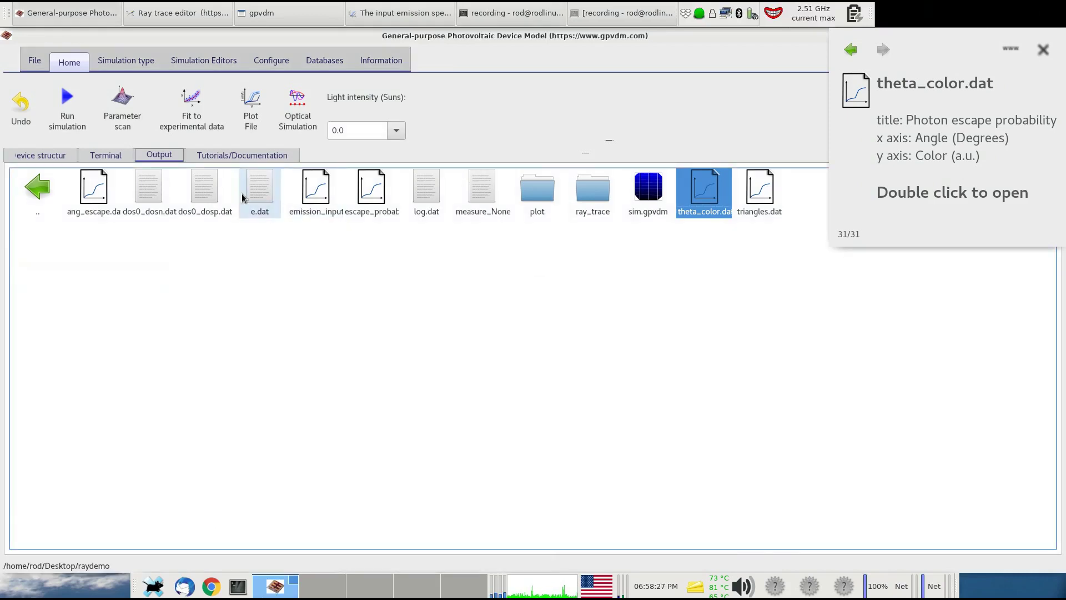
left_click(117, 157)
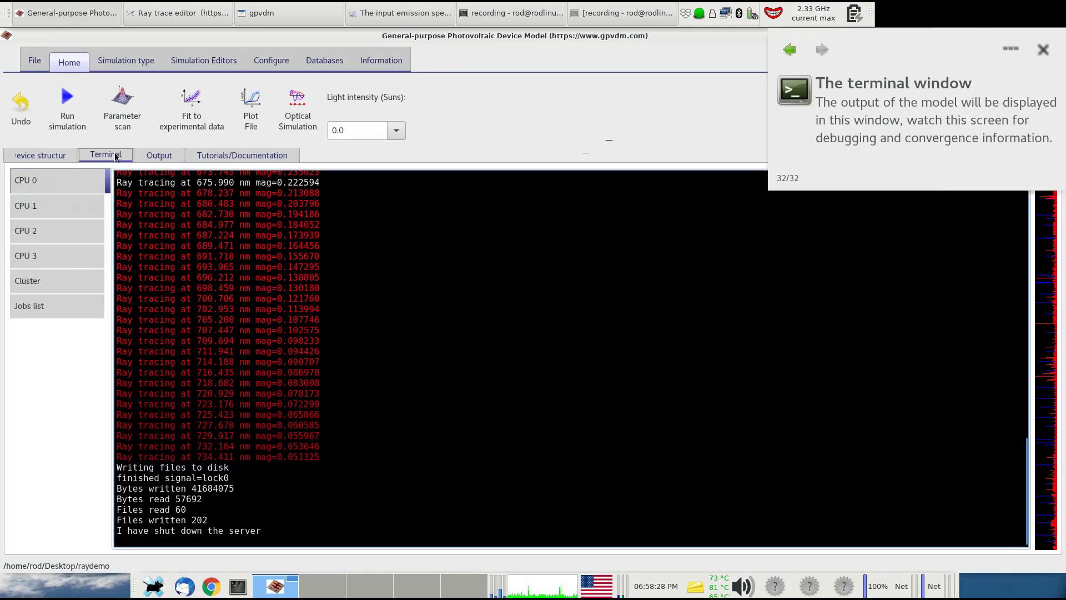
left_click(31, 156)
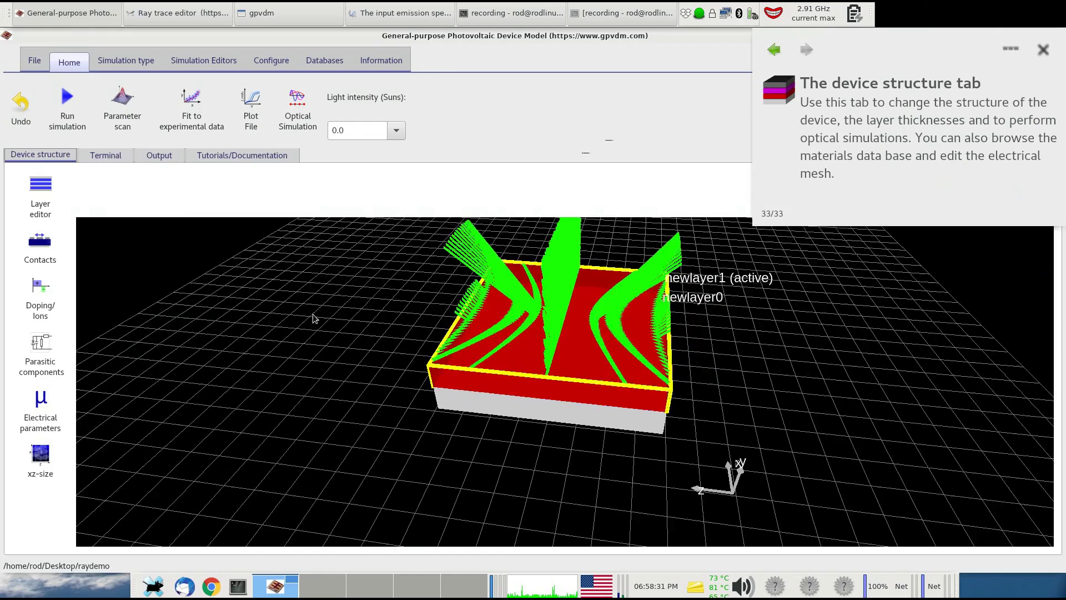
left_click(1045, 50)
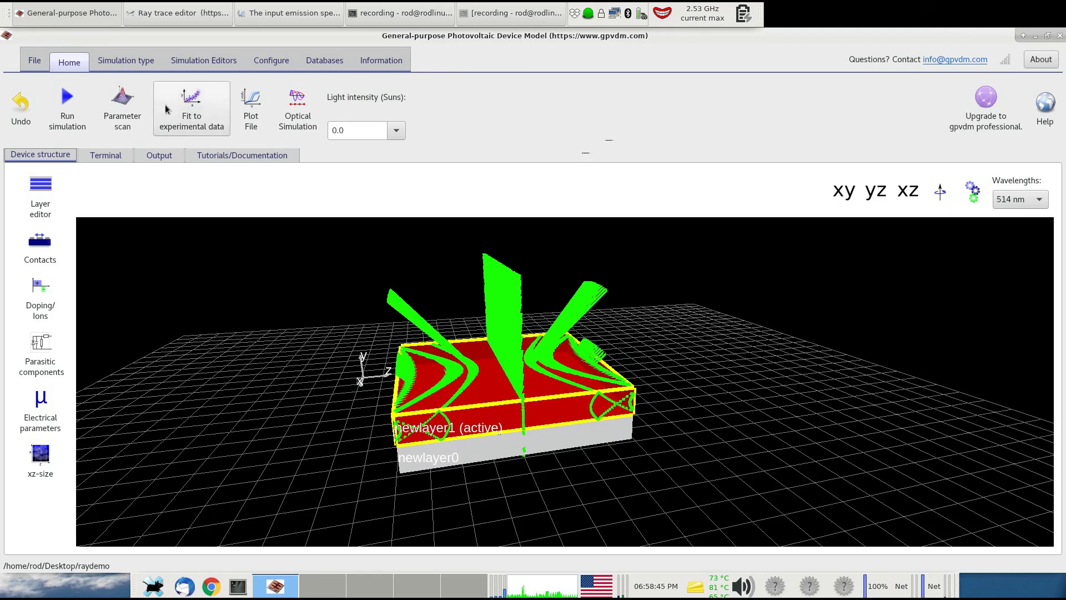
Display the available simulation types and examine the 514 nm rays escaping the device from another angle.
left_click(145, 64)
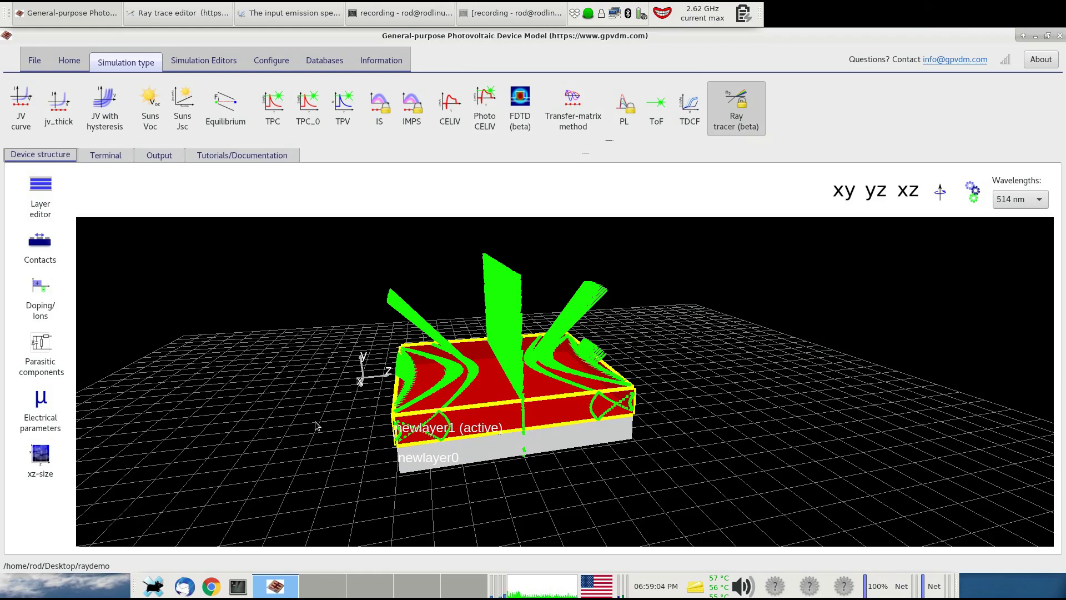
left_click_drag(271, 375, 351, 387)
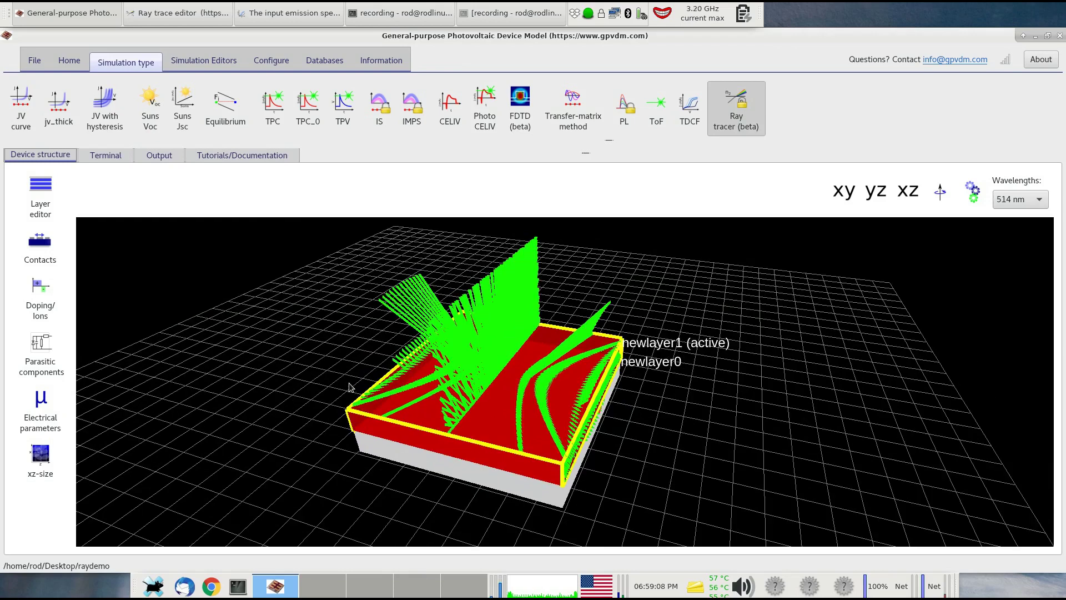